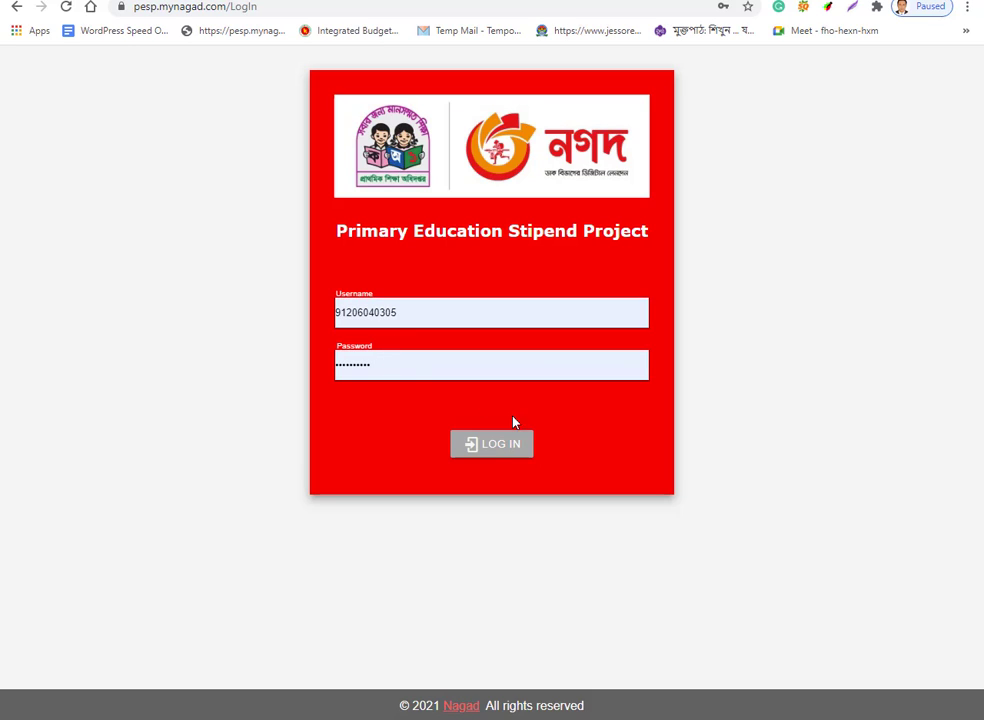
Submit the PESP login, then reload and resubmit twice after the anti-forgery server error.
left_click(493, 449)
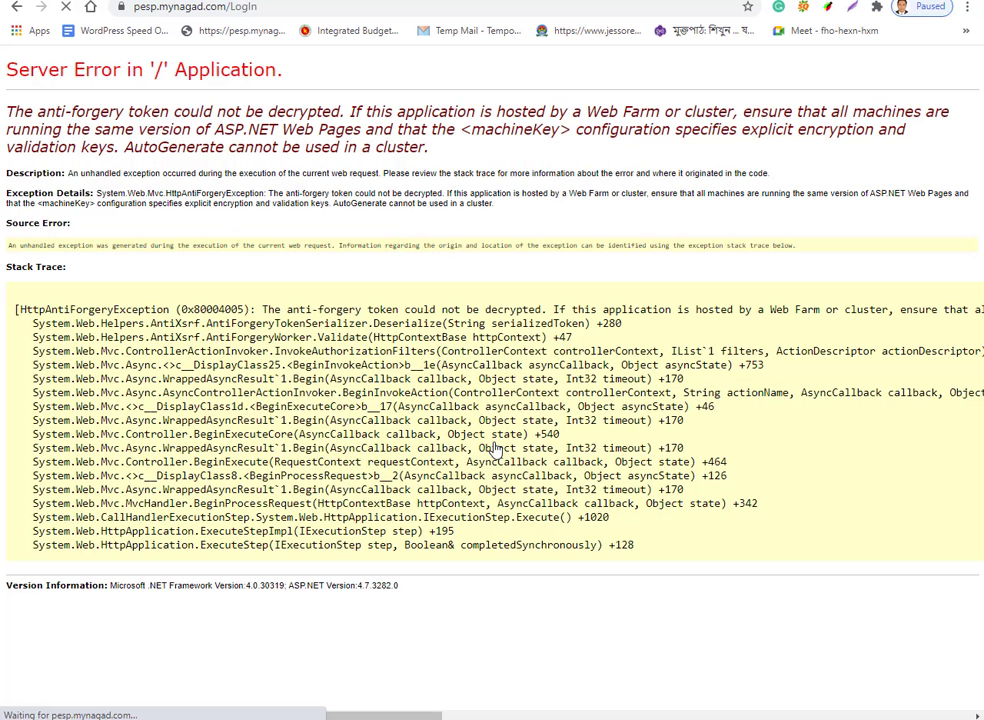
left_click(66, 14)
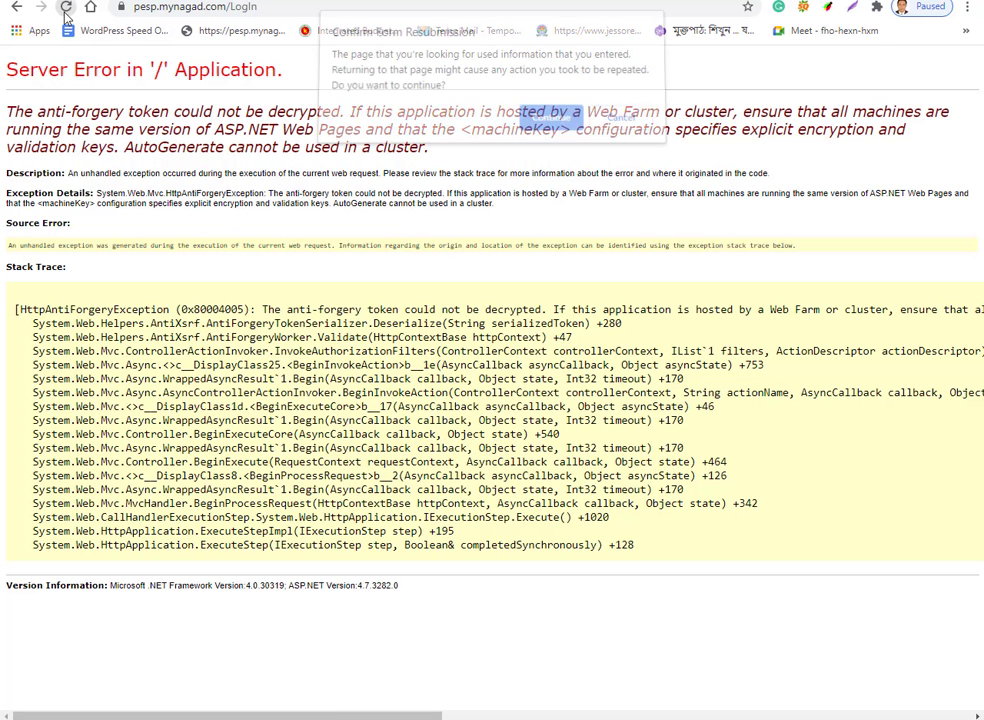
left_click(549, 121)
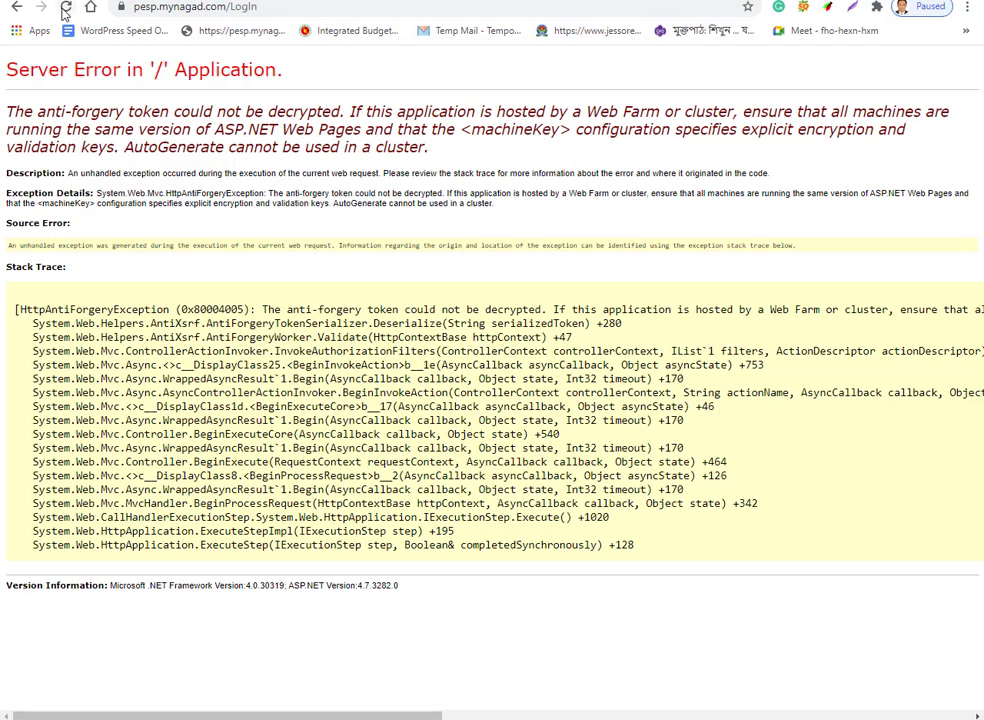
left_click(66, 7)
left_click(549, 122)
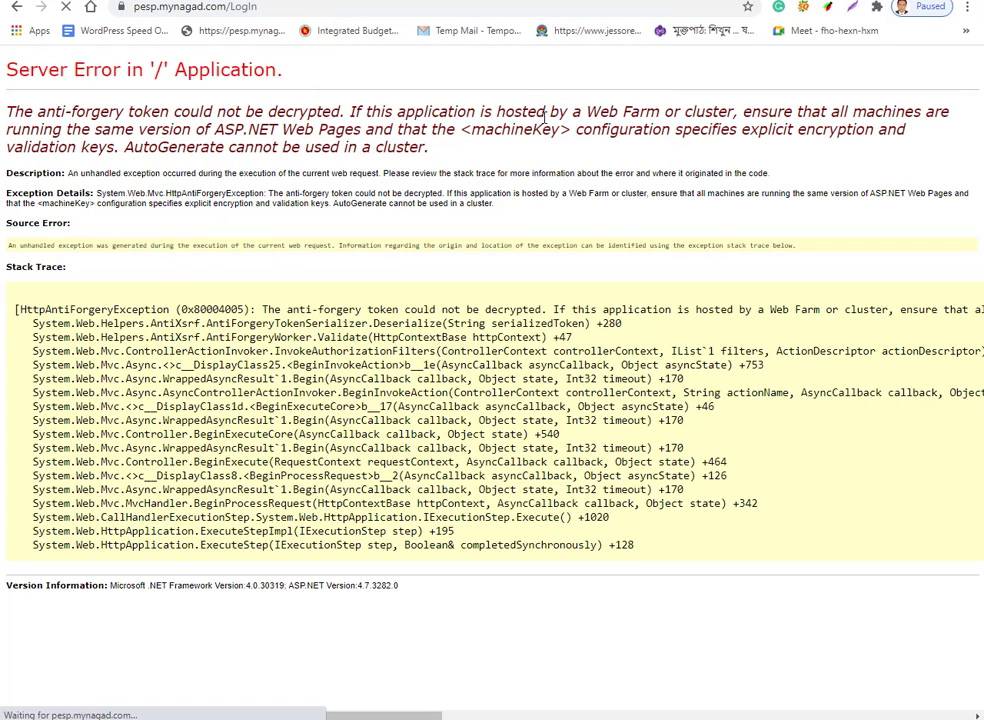
Go back and log in again; when the error persists, open a fresh browser tab.
left_click(18, 8)
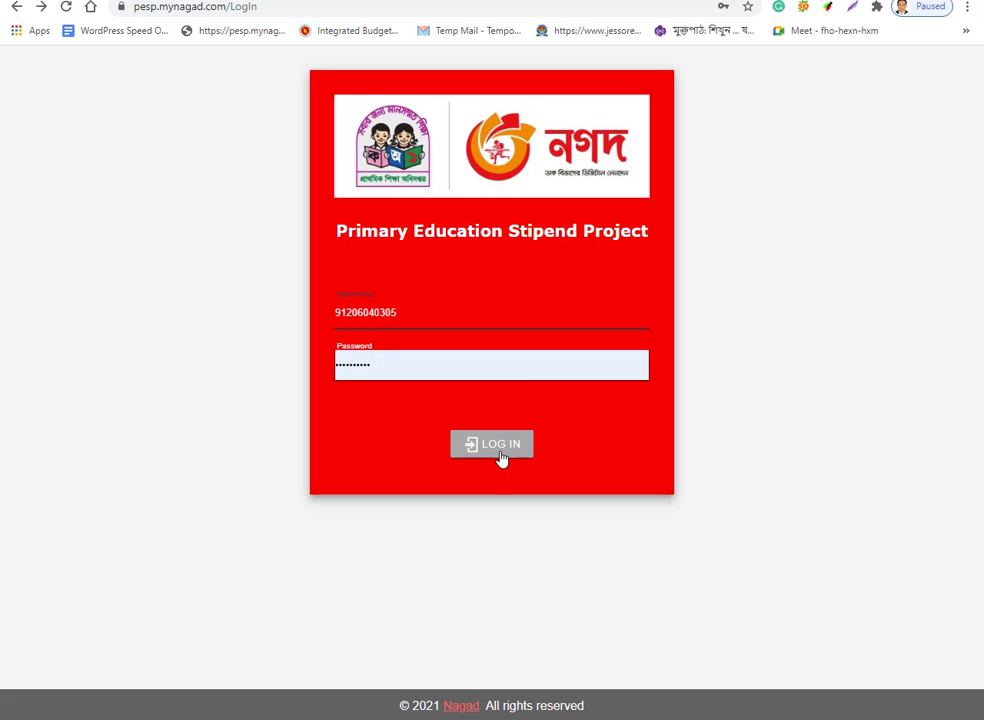
left_click(503, 450)
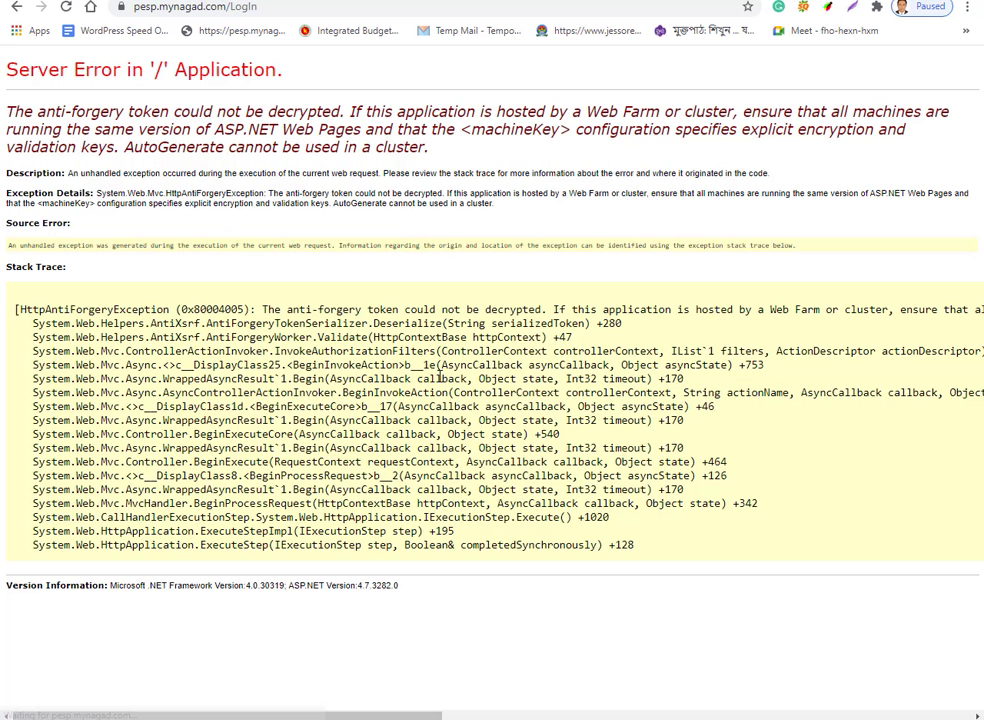
left_click(64, 7)
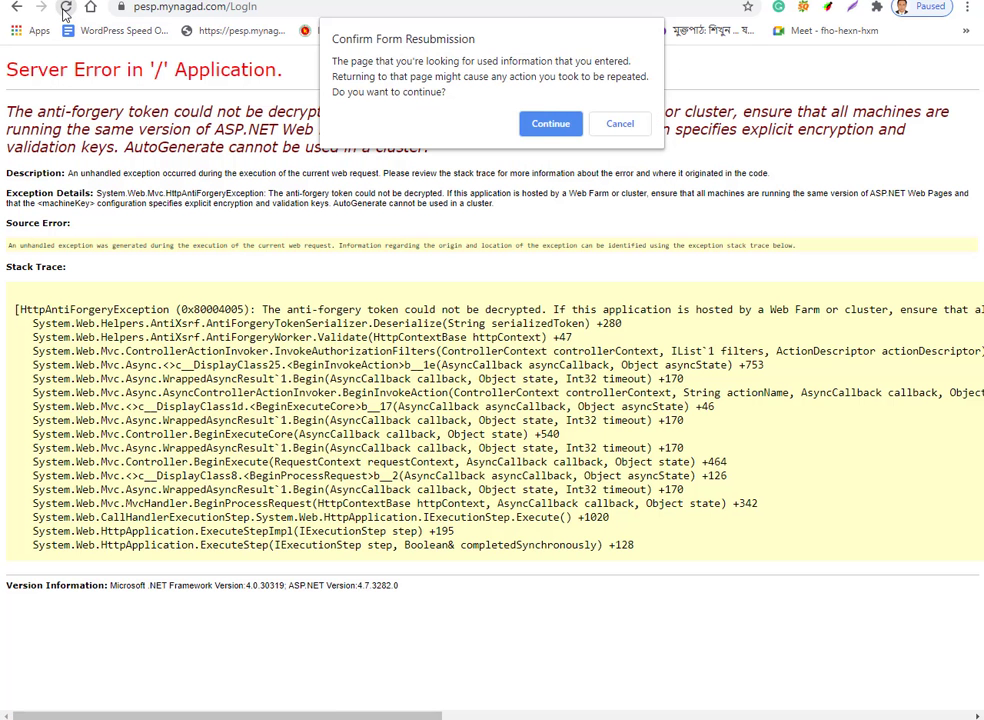
left_click(550, 124)
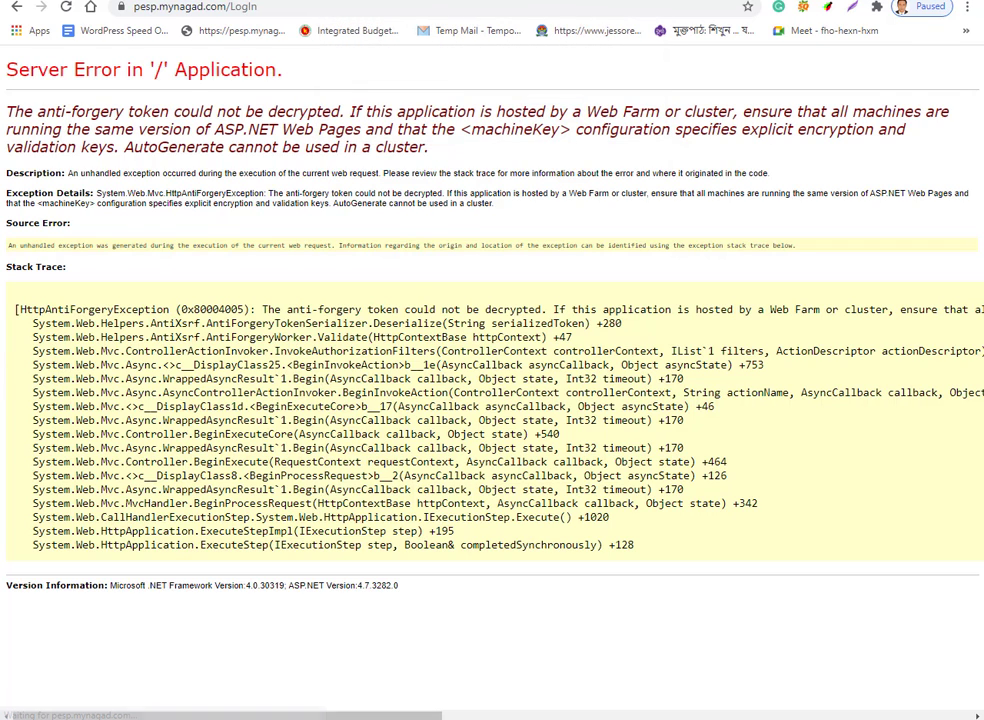
key("ctrl+Tab")
key("ctrl+t")
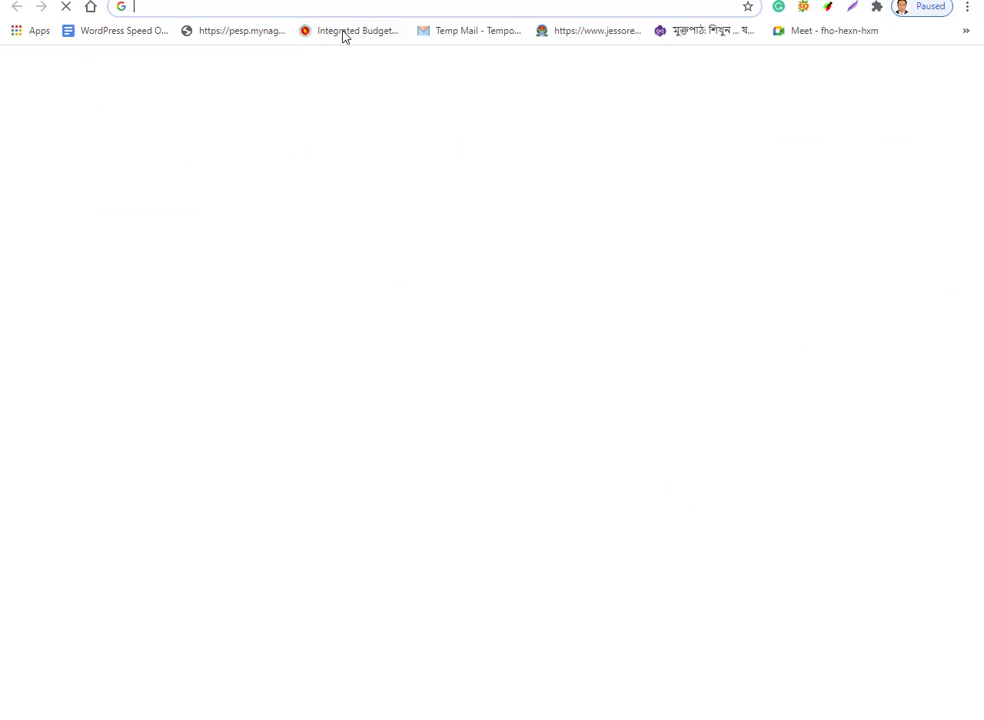
Reopen the PESP portal from its bookmark and open the MODHU KHALI school's student enrollment from School List.
left_click(236, 33)
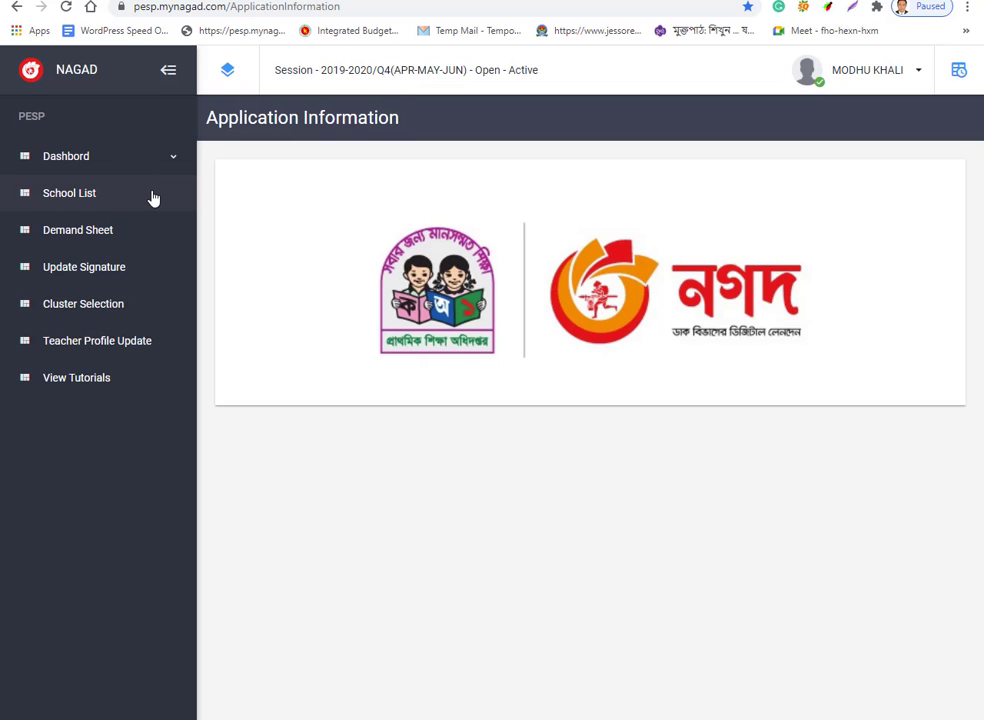
left_click(64, 203)
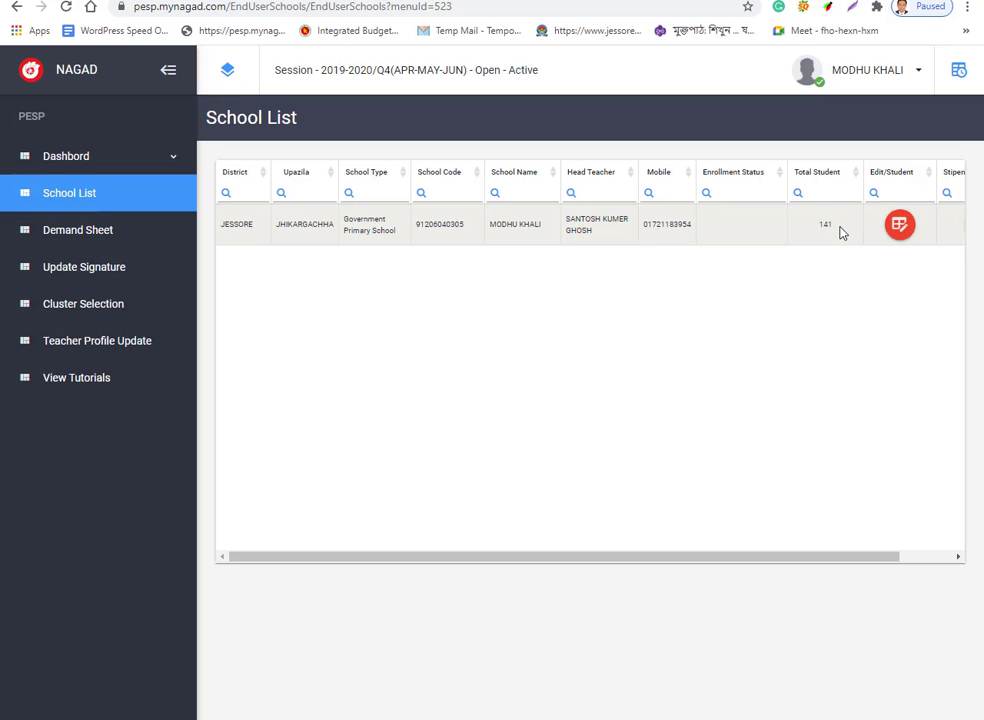
left_click(900, 226)
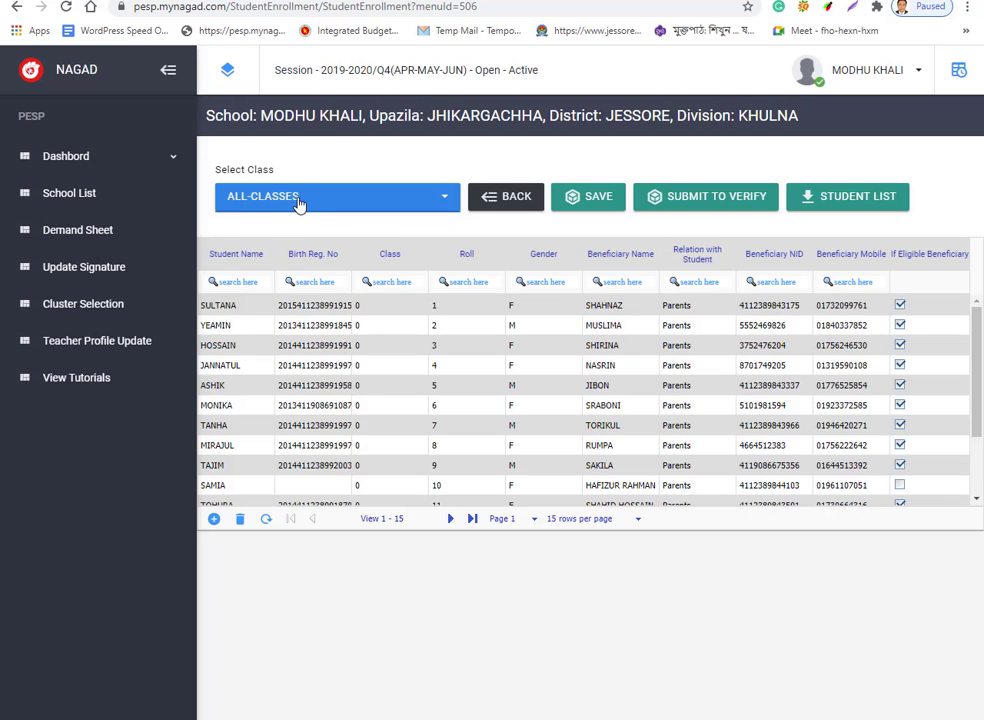
Filter the enrollment grid to class 0 students.
left_click(444, 200)
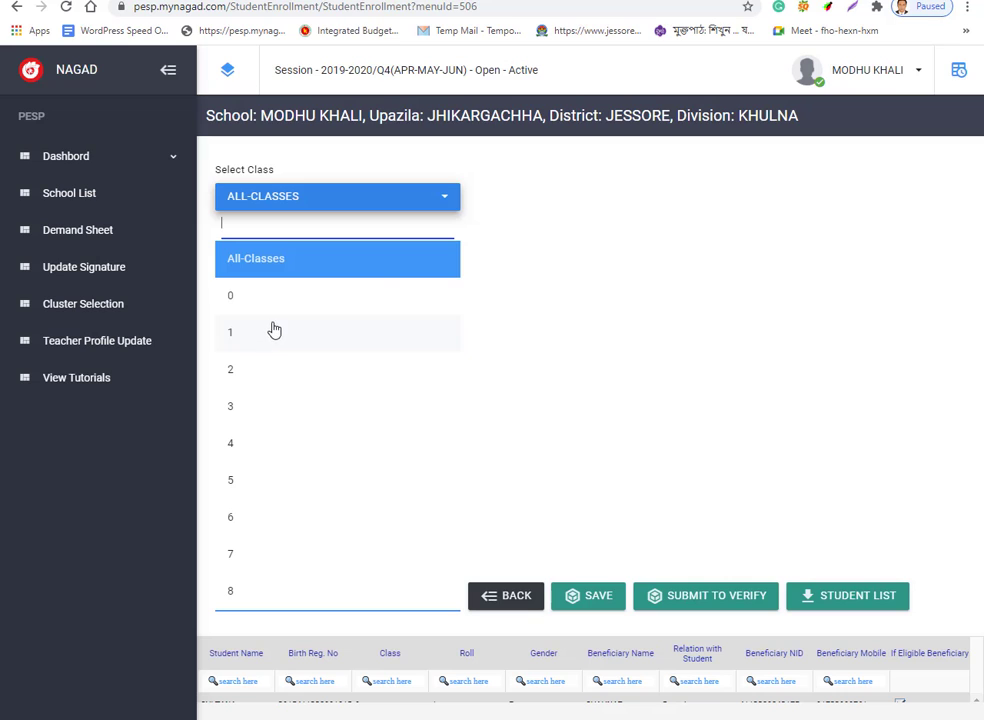
left_click(511, 170)
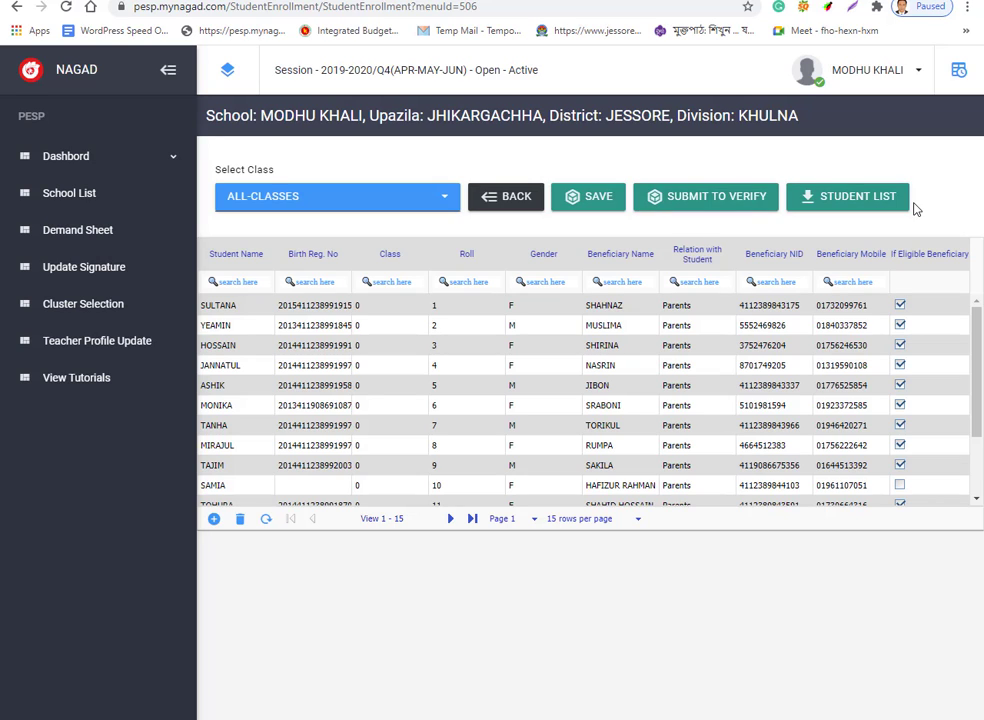
left_click(445, 205)
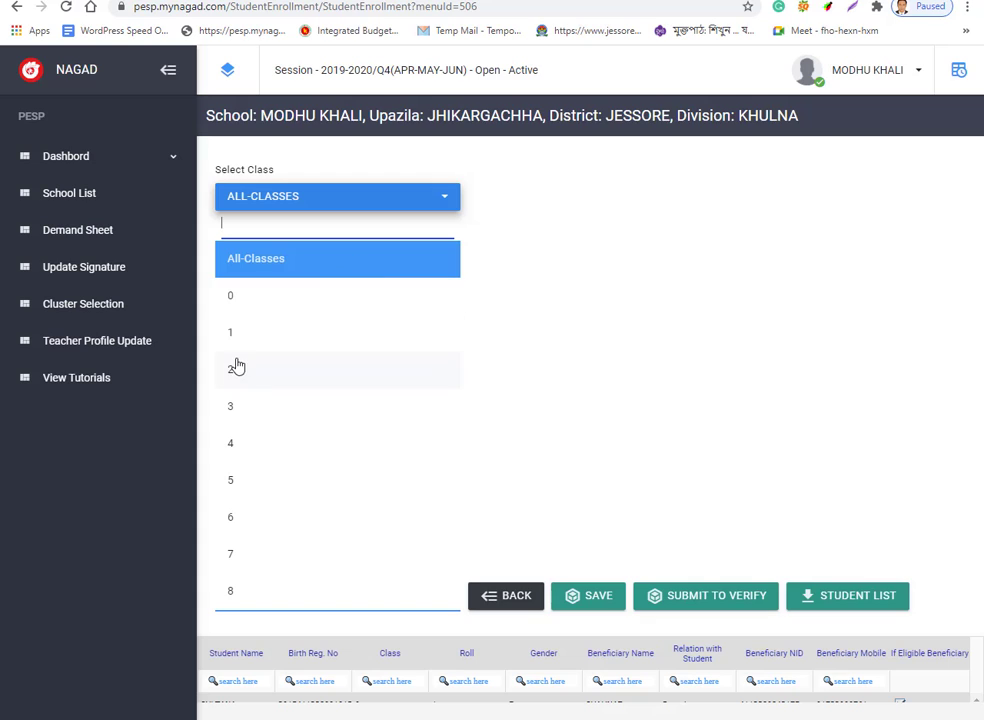
left_click(259, 300)
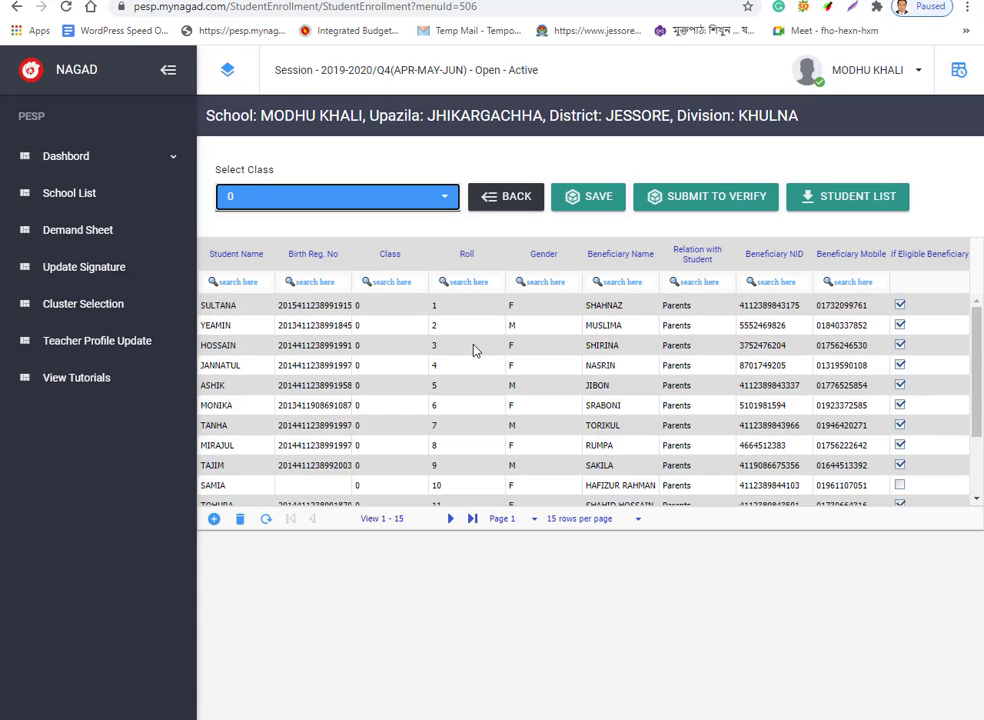
Show 30 rows per page and review the full class 0 list.
scroll(476, 349, "down", 5)
scroll(476, 349, "up", 5)
scroll(476, 349, "down", 3)
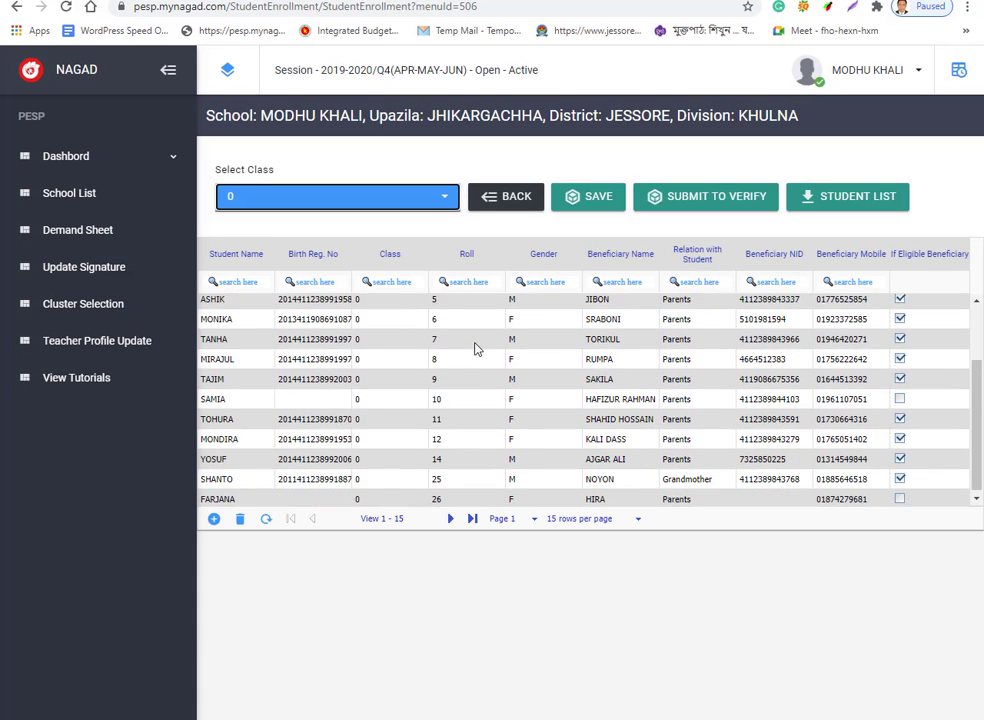
left_click(637, 518)
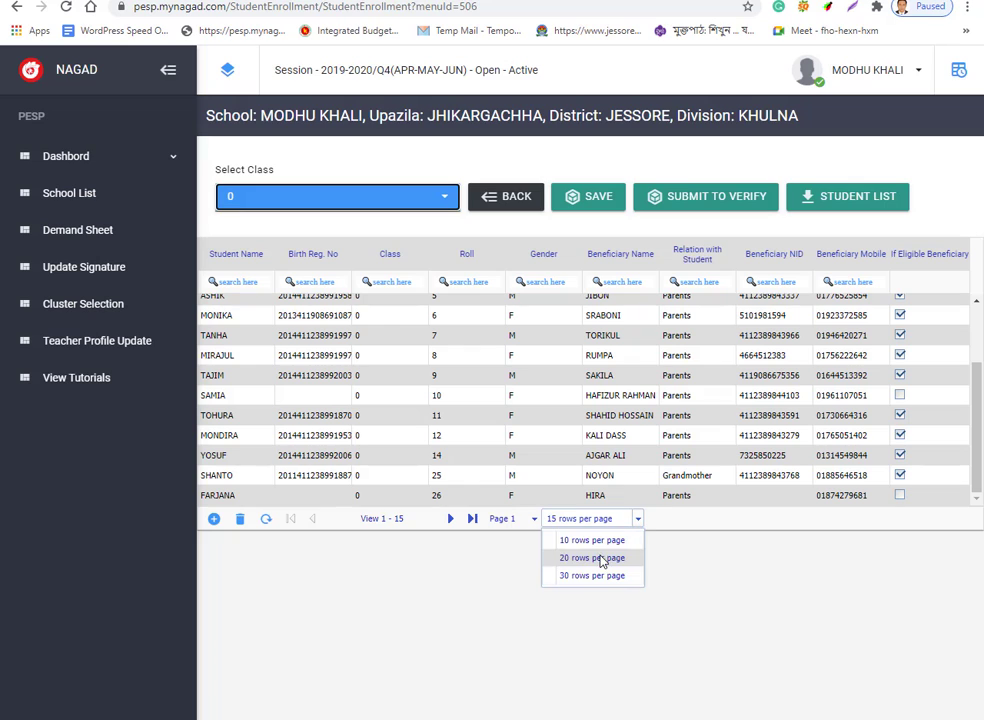
left_click(585, 576)
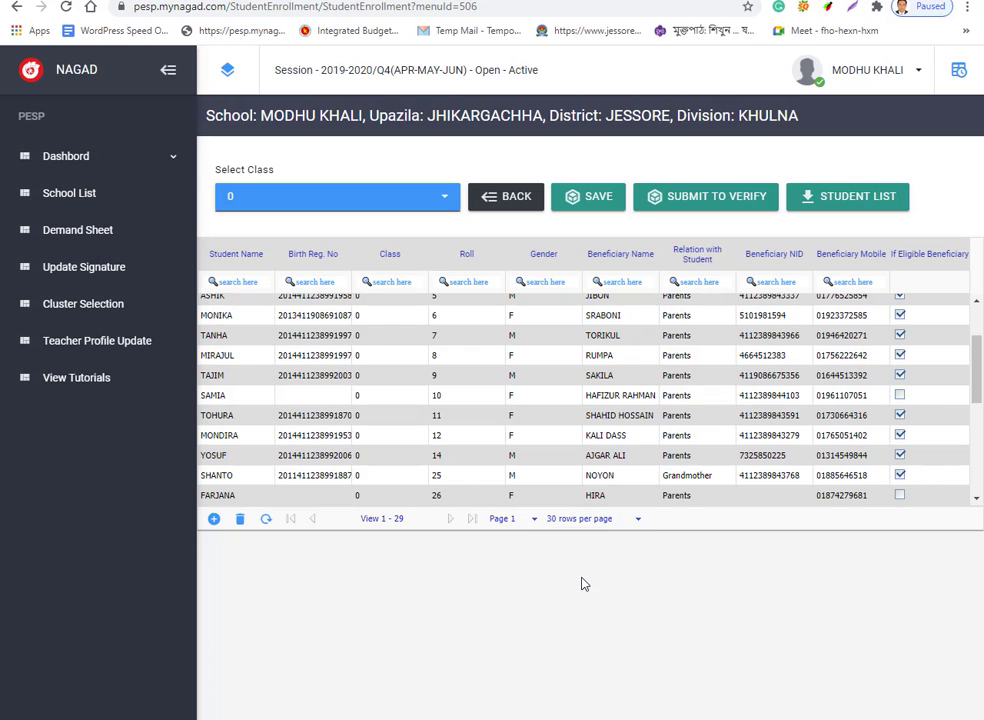
scroll(604, 413, "down", 5)
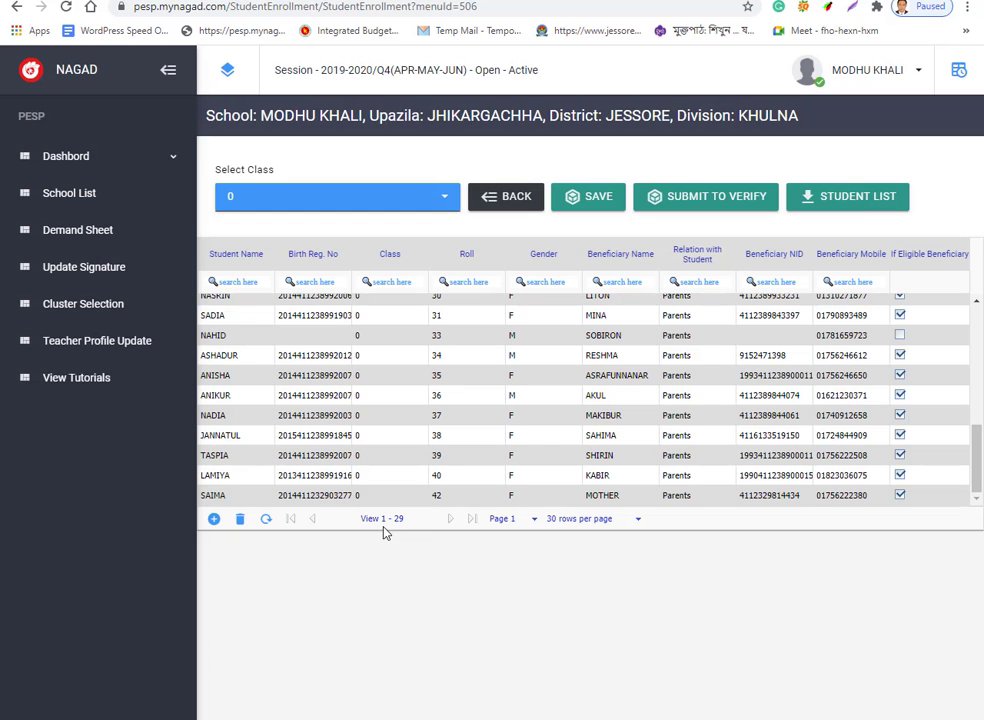
scroll(591, 440, "up", 6)
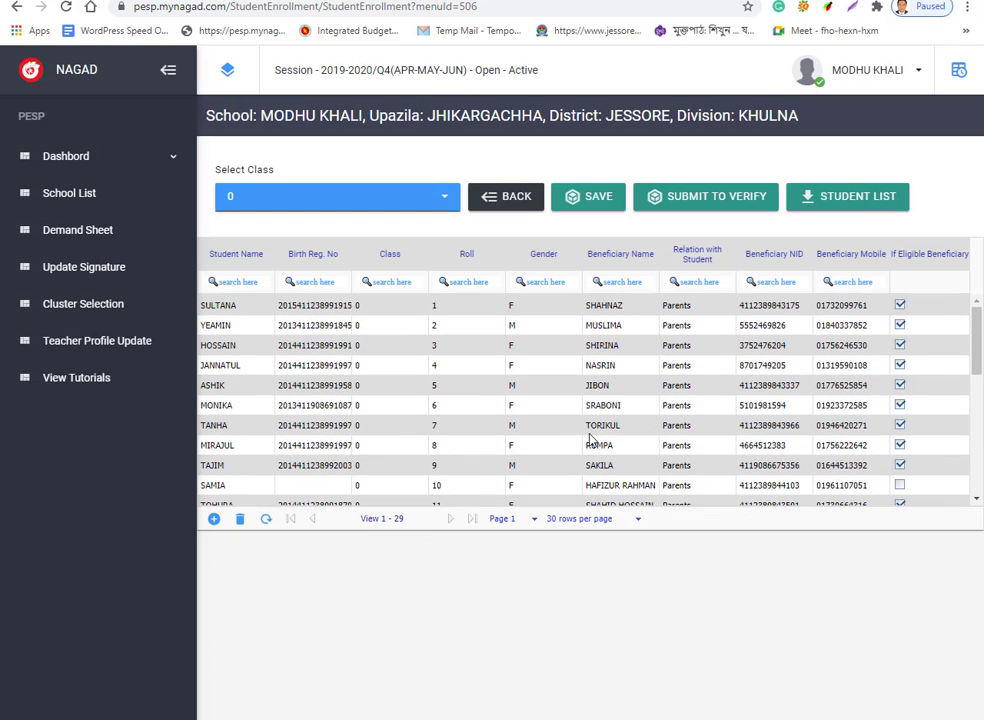
left_click(637, 520)
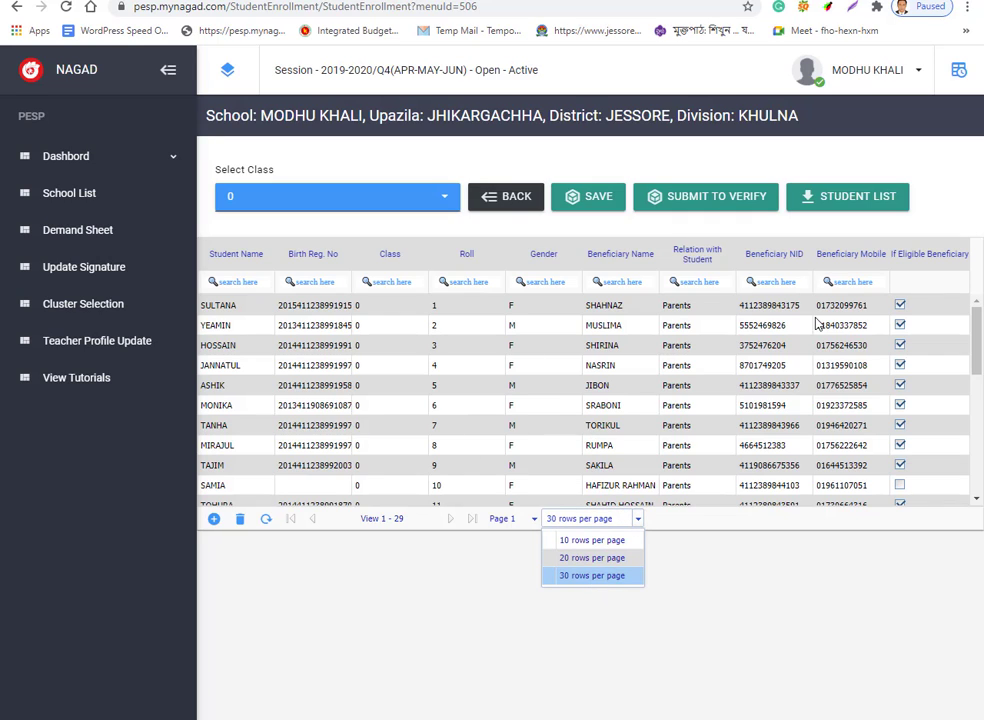
scroll(800, 358, "down", 5)
scroll(803, 358, "down", 3)
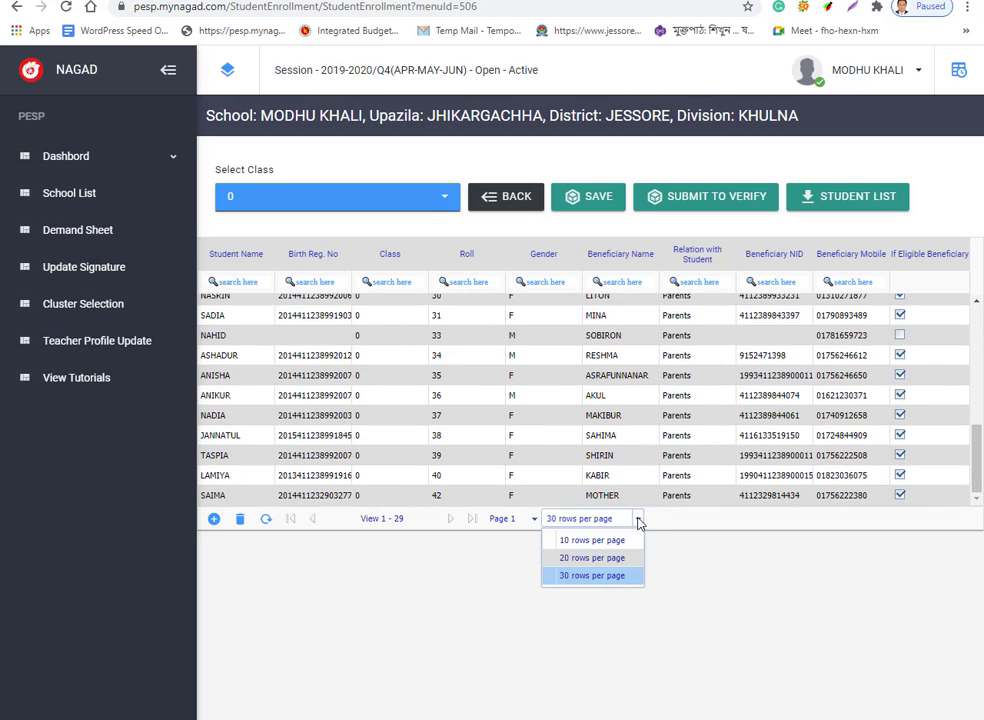
left_click(639, 523)
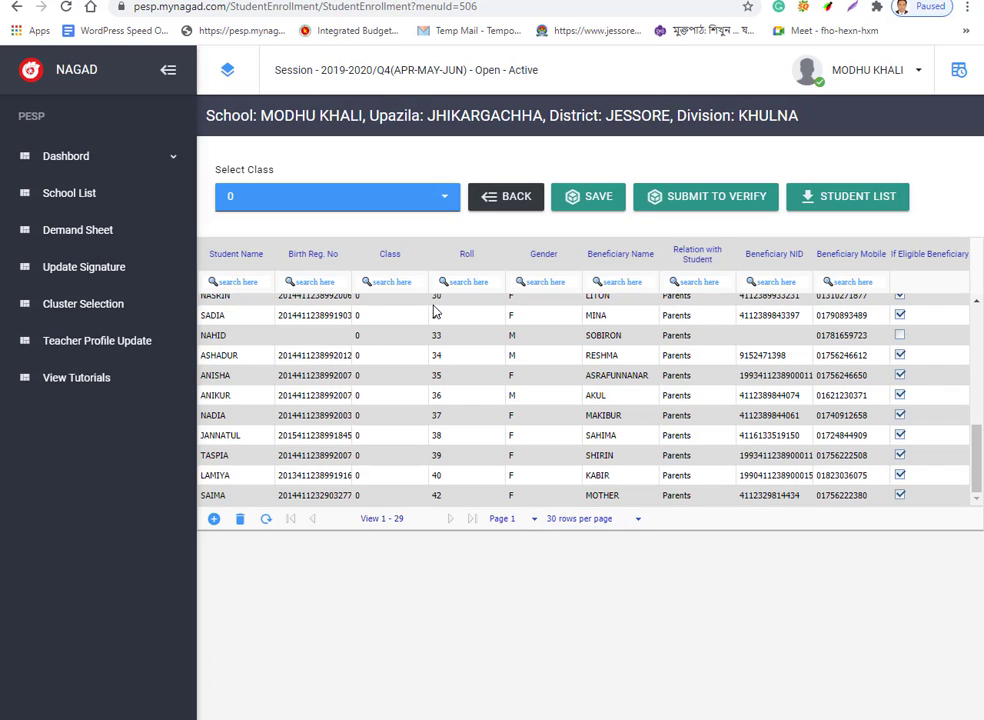
left_click(444, 200)
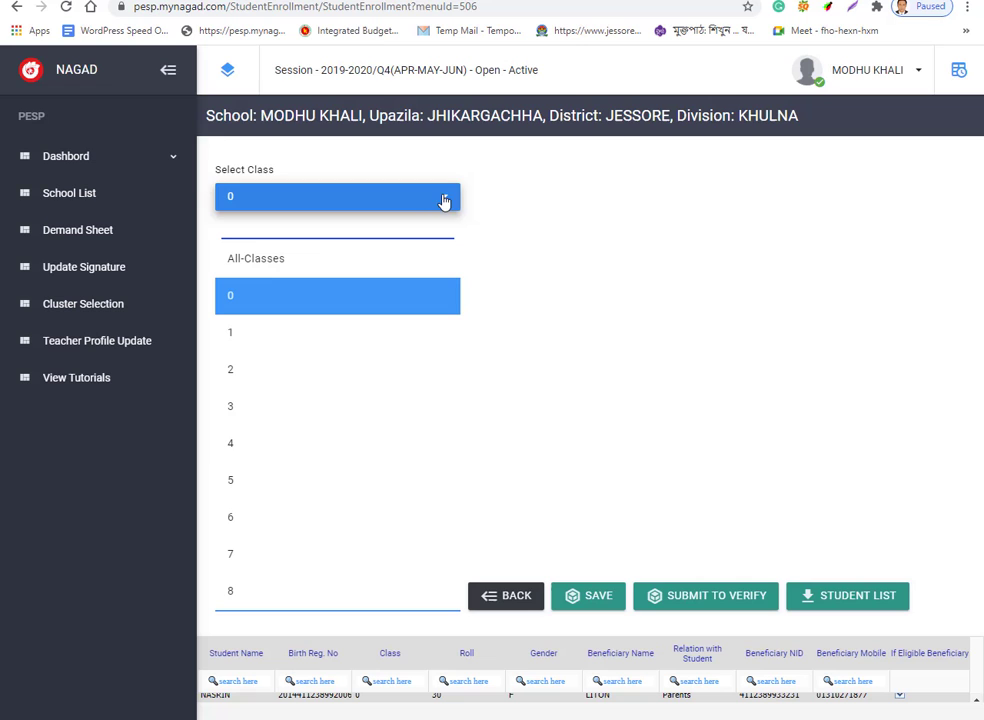
Switch the grid to class 1 and show 10 students per page.
left_click(244, 340)
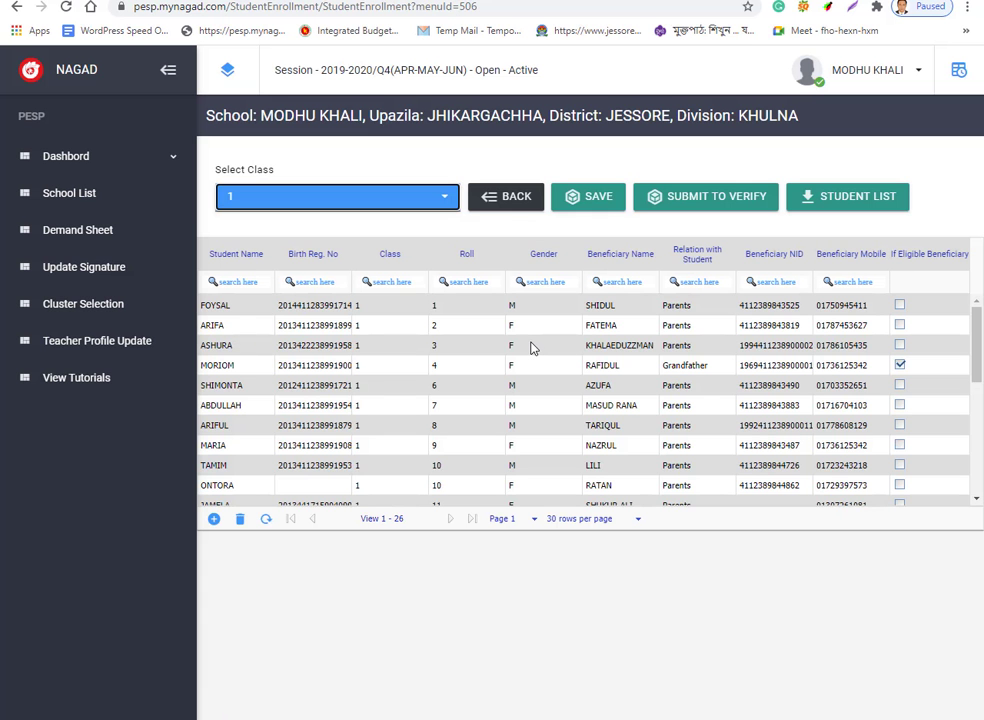
scroll(531, 347, "down", 5)
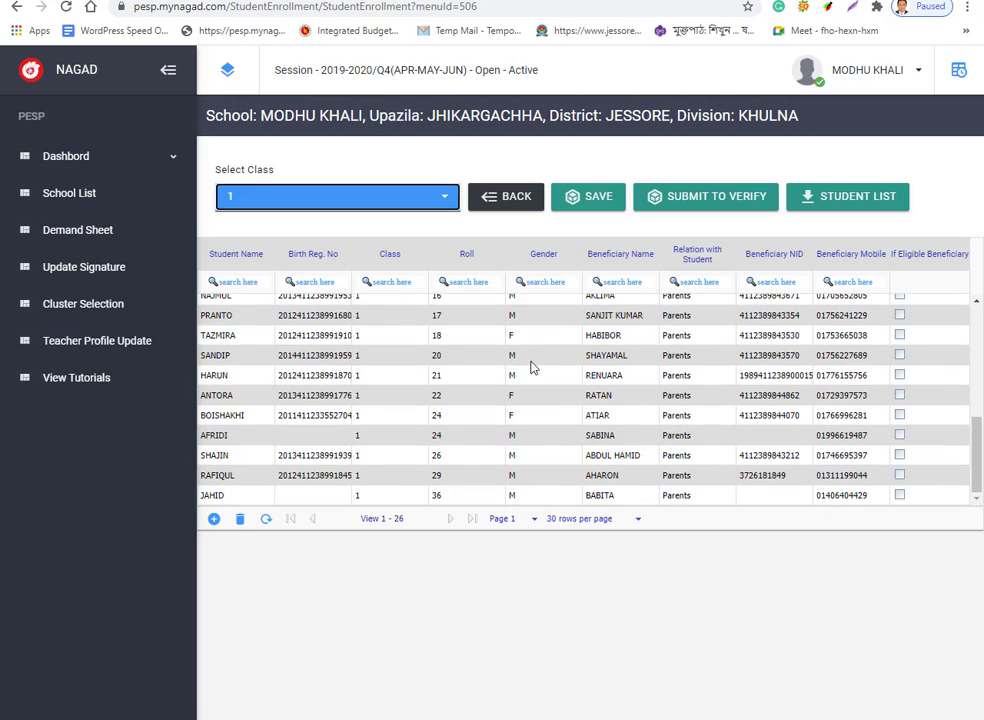
left_click(638, 519)
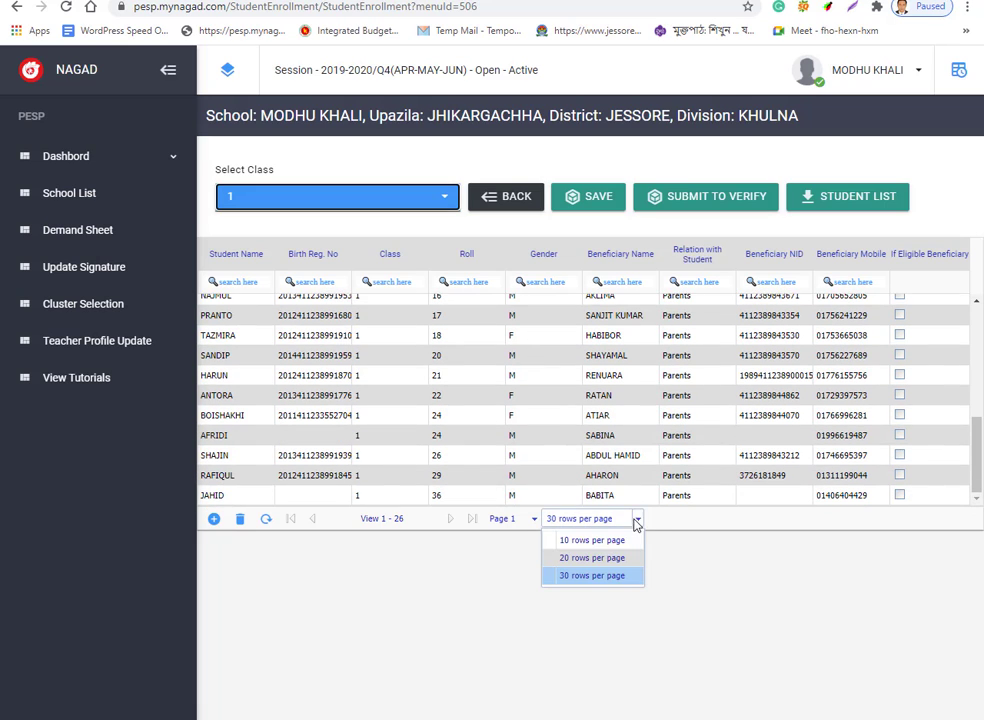
left_click(584, 540)
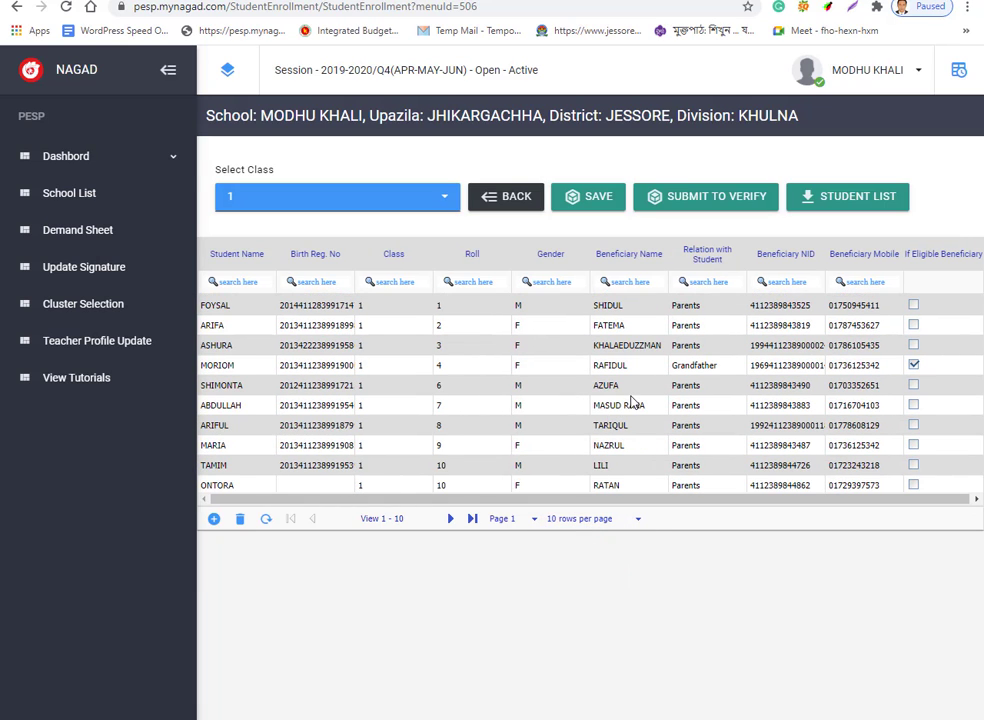
scroll(632, 401, "down", 1)
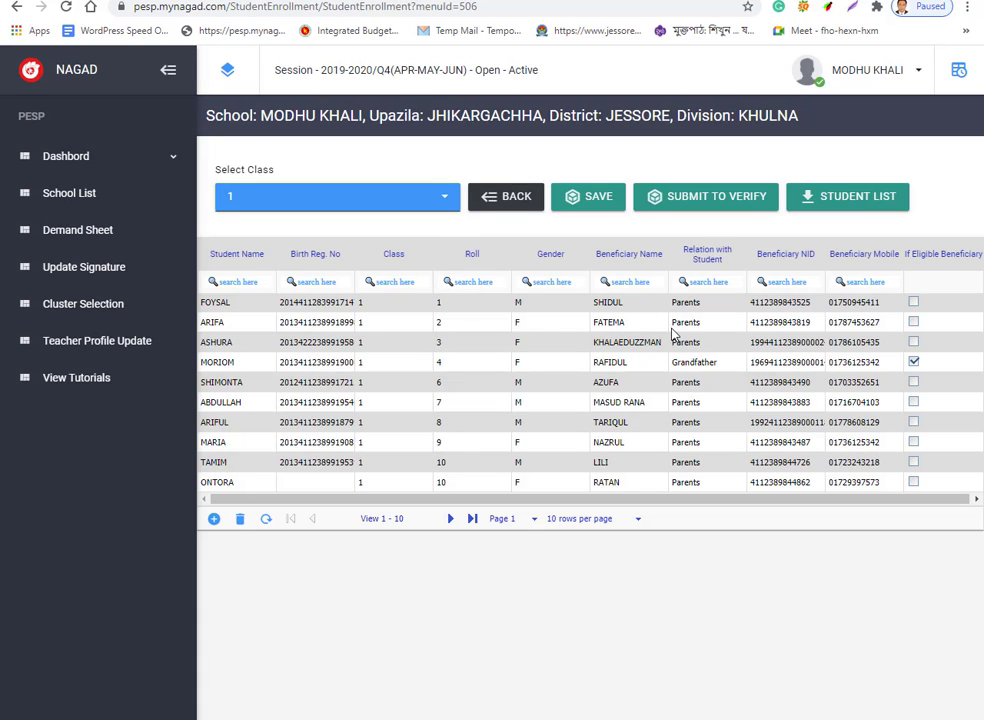
left_click(446, 200)
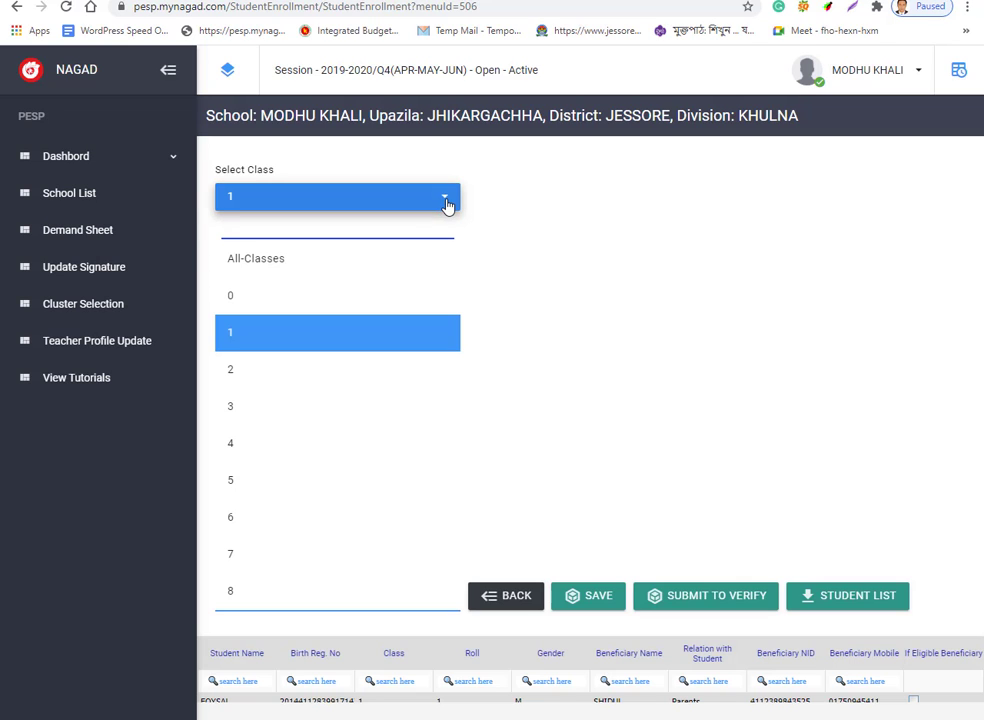
List class 2 students 30 per page and start editing roll 21's empty birth registration number.
left_click(300, 369)
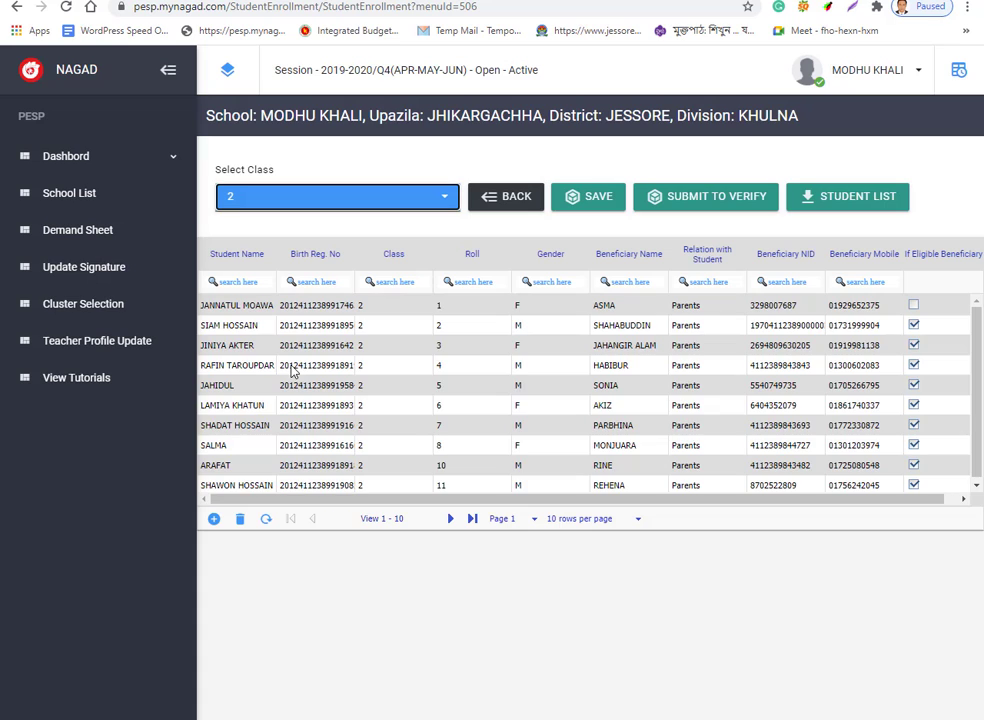
scroll(560, 400, "down", 1)
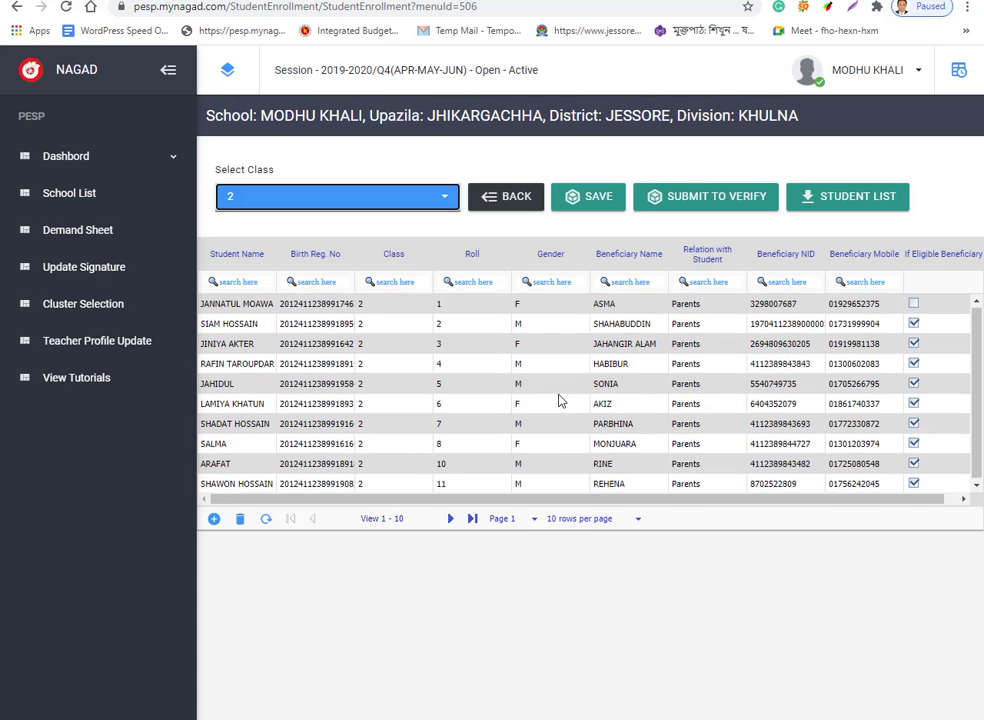
left_click(637, 518)
left_click(588, 575)
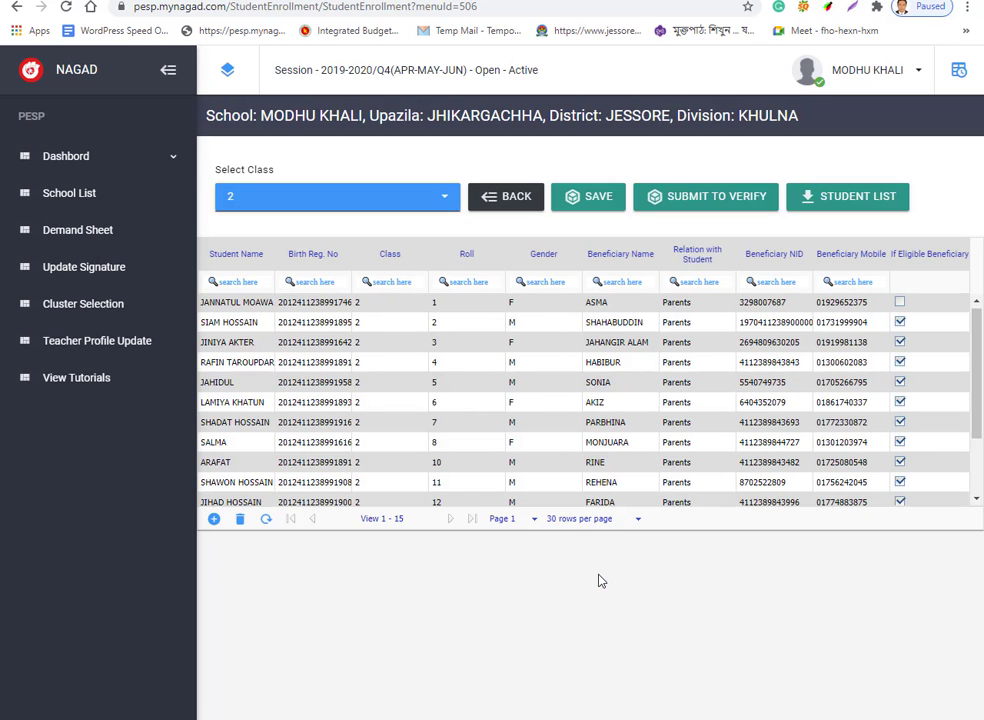
scroll(572, 398, "down", 3)
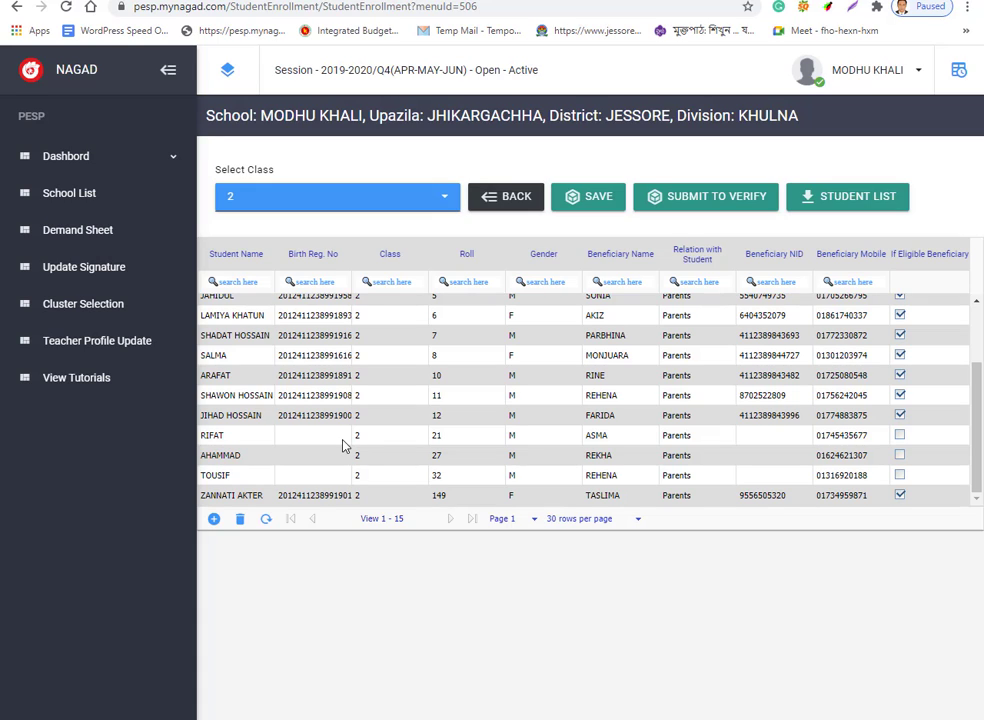
left_click(296, 437)
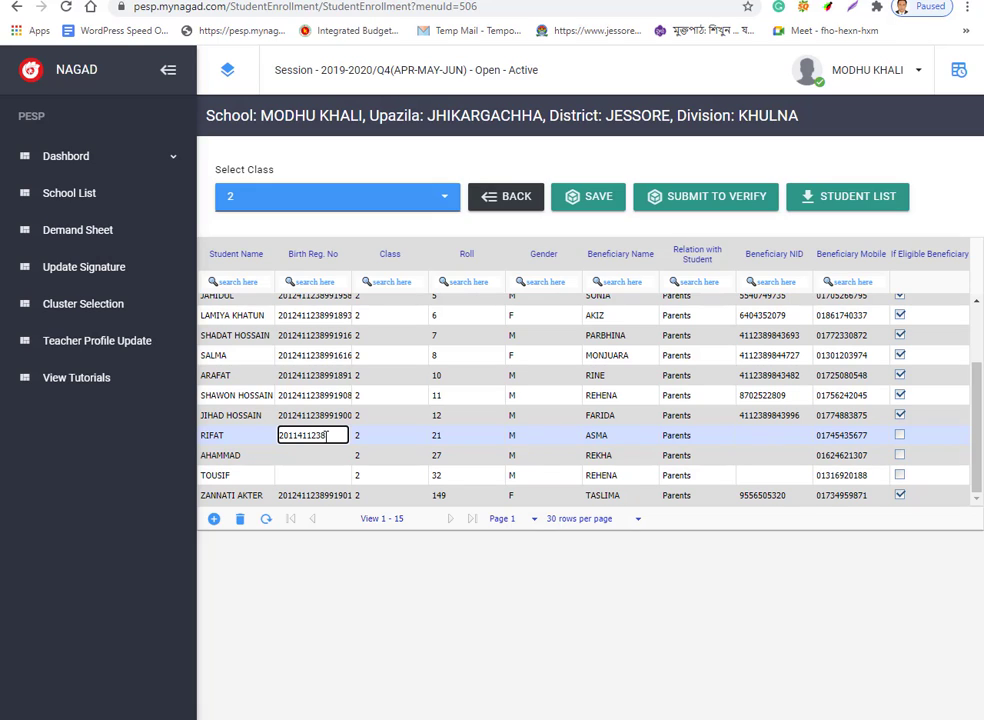
Enter roll 21's birth registration number and change the student's roll to 14.
left_click(441, 444)
left_click(441, 444)
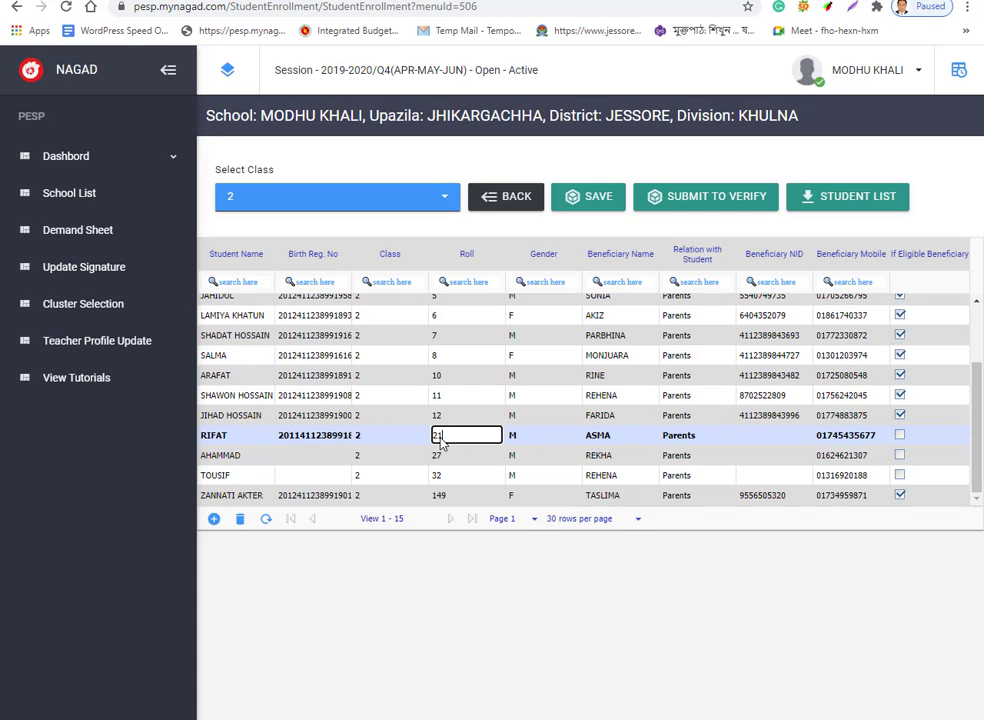
type("14")
Replace the student's beneficiary name with the new parent's name.
left_click(613, 437)
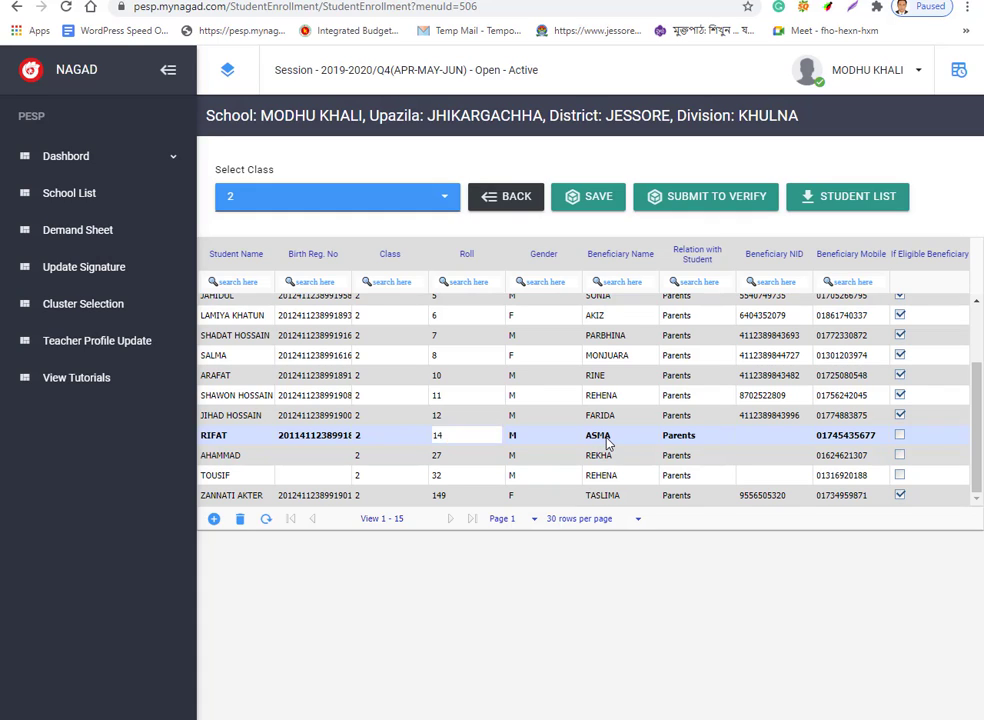
double_click(617, 436)
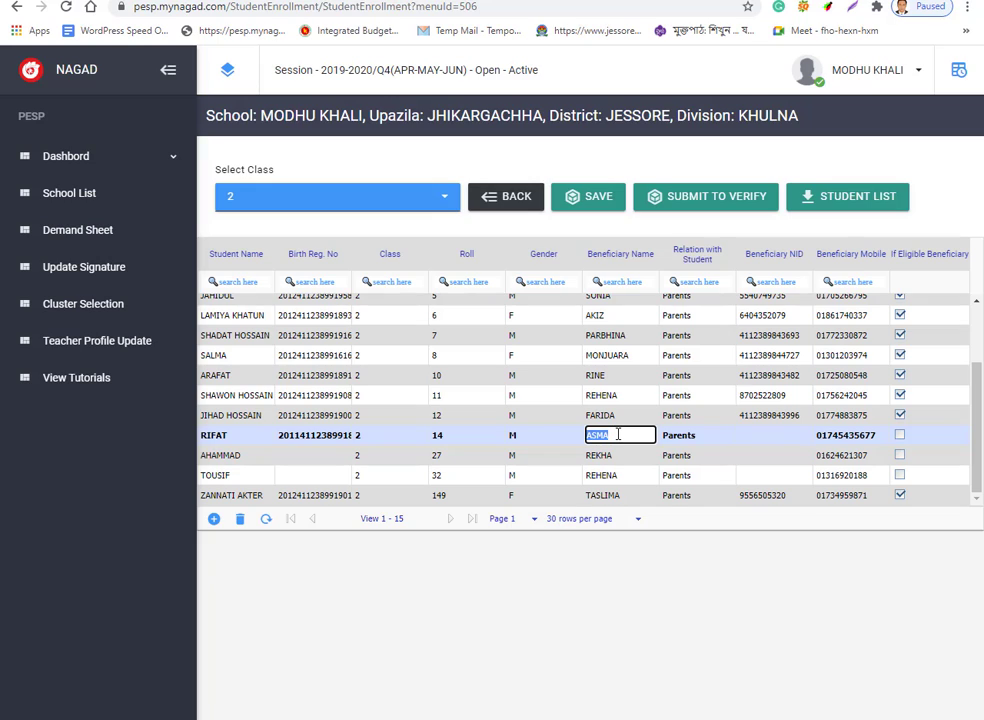
type("NASIR")
Enter roll 14's beneficiary NID, leave the mobile number unchanged, and mark the student eligible.
left_click(752, 439)
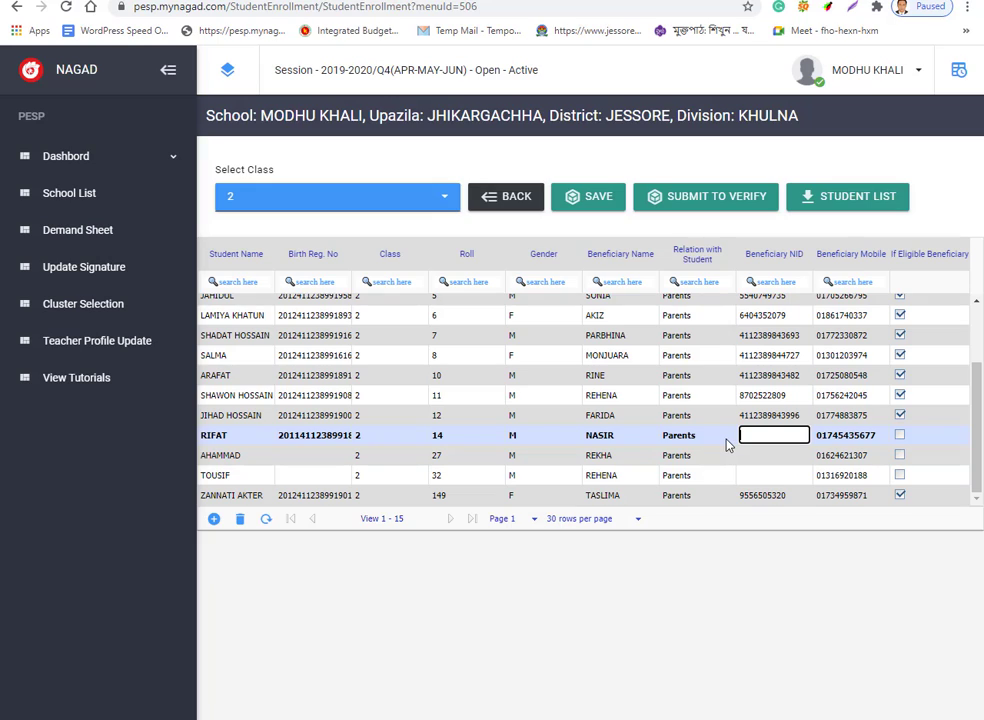
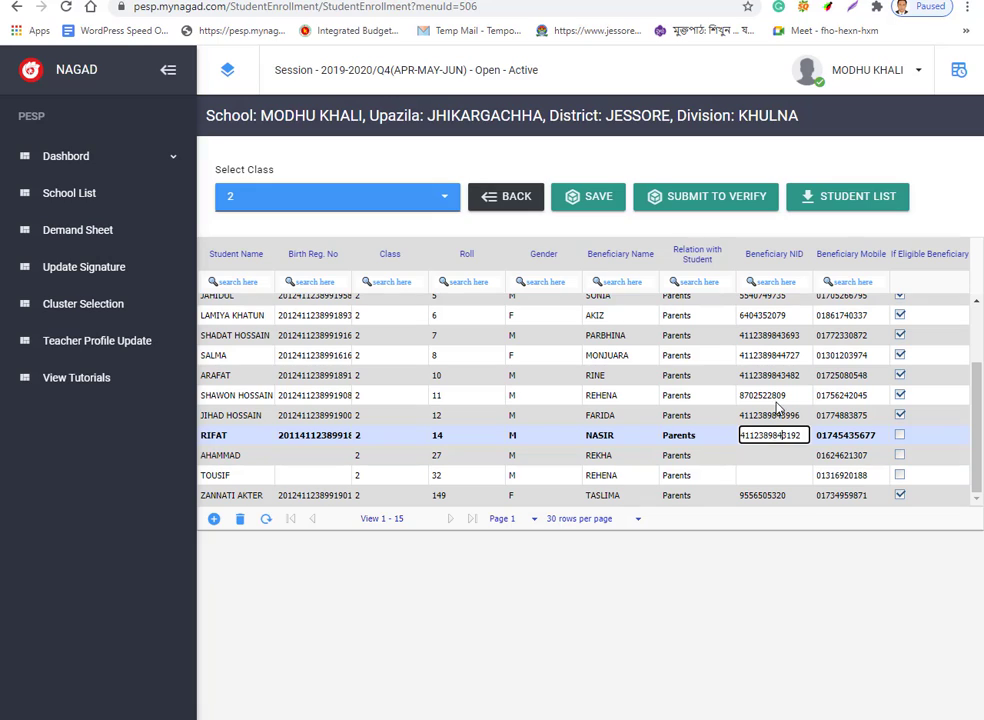
left_click(856, 440)
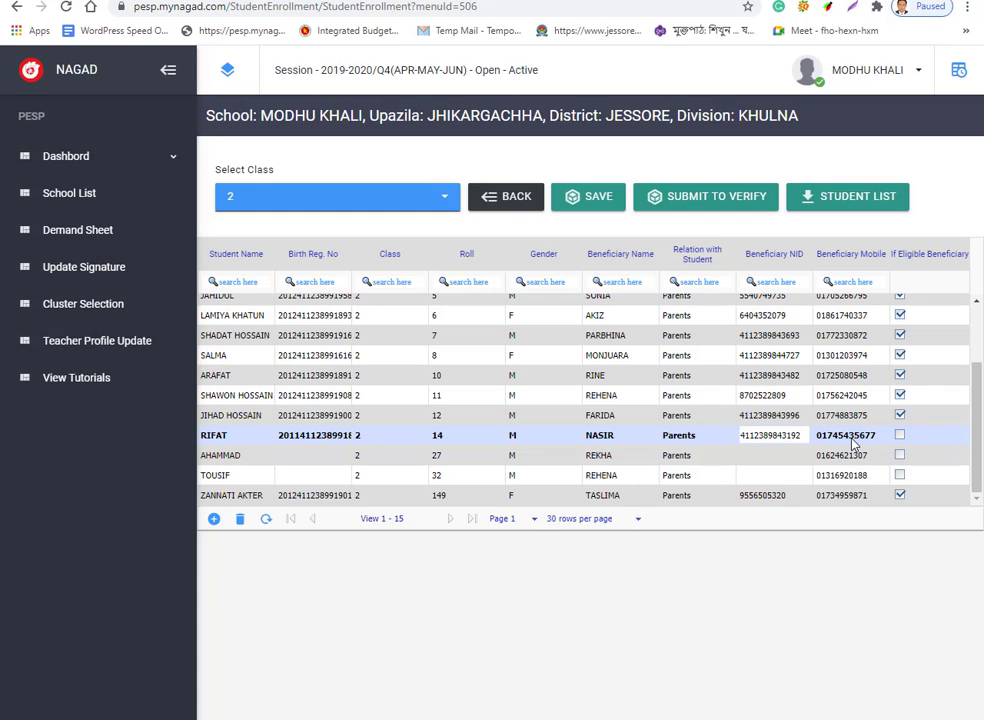
left_click(857, 441)
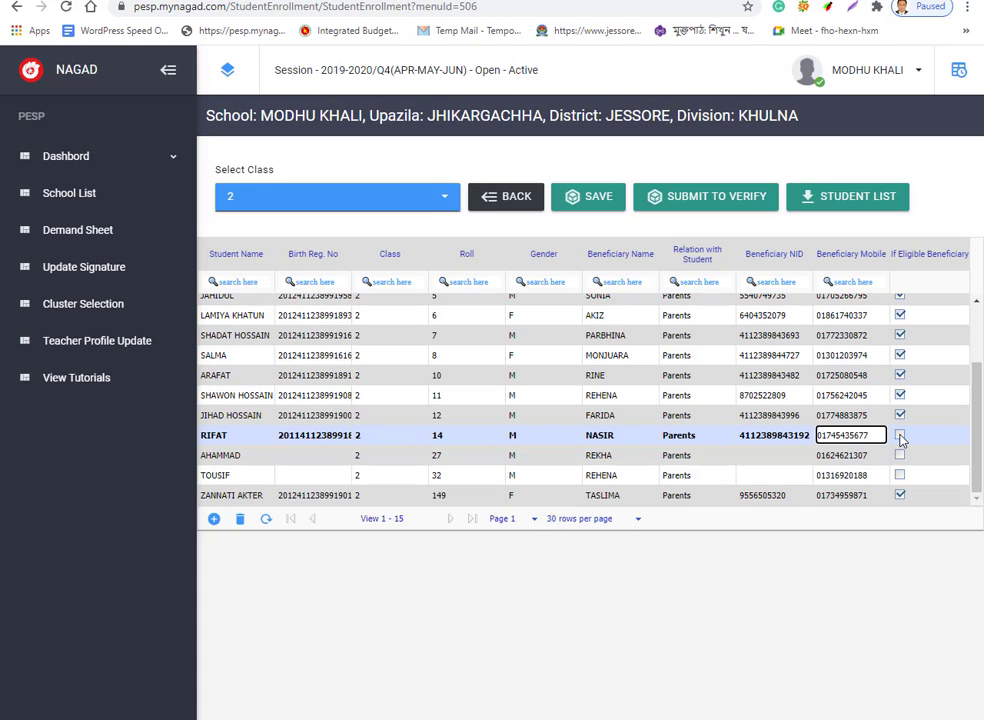
left_click(901, 439)
left_click(900, 437)
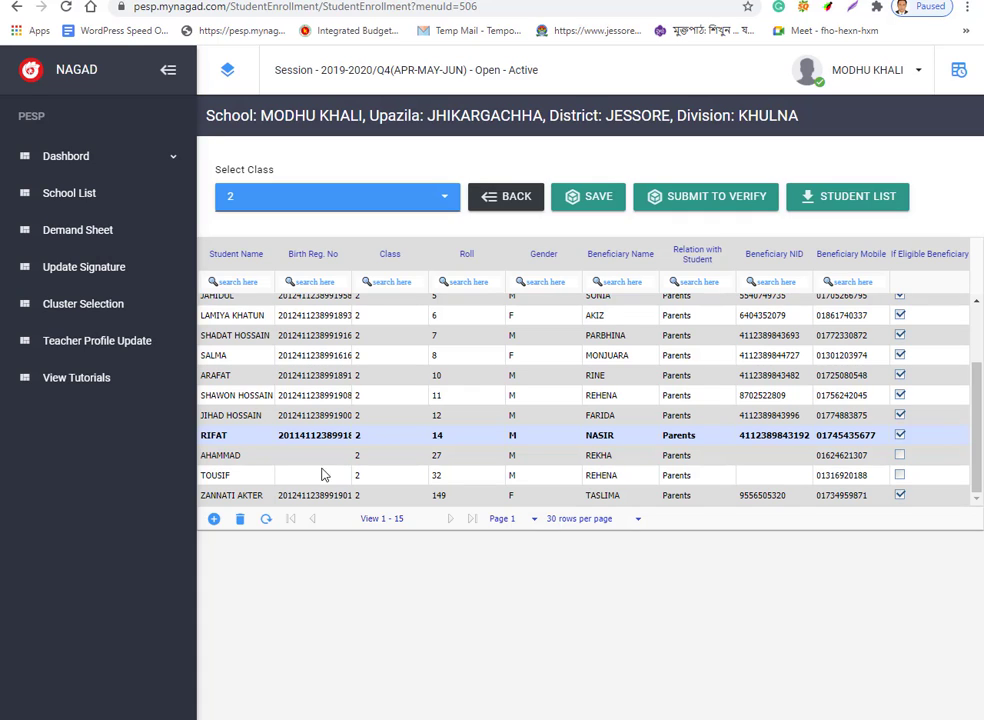
Fill roll 27's birth registration number, change its roll to 13, and select the old beneficiary name.
left_click(296, 455)
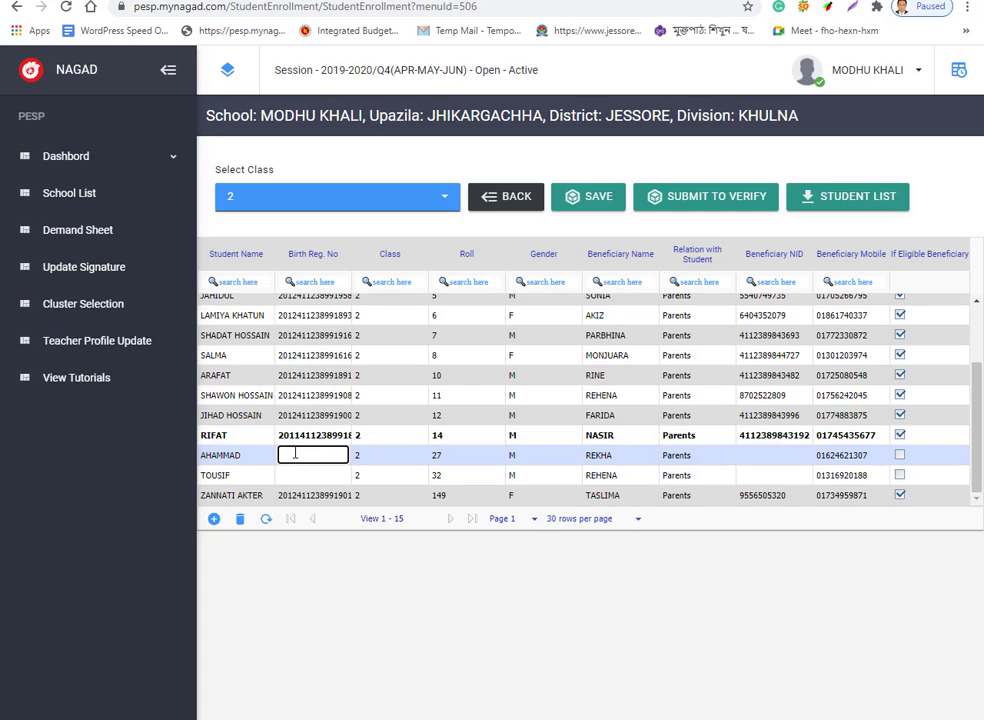
left_click(445, 463)
left_click(445, 463)
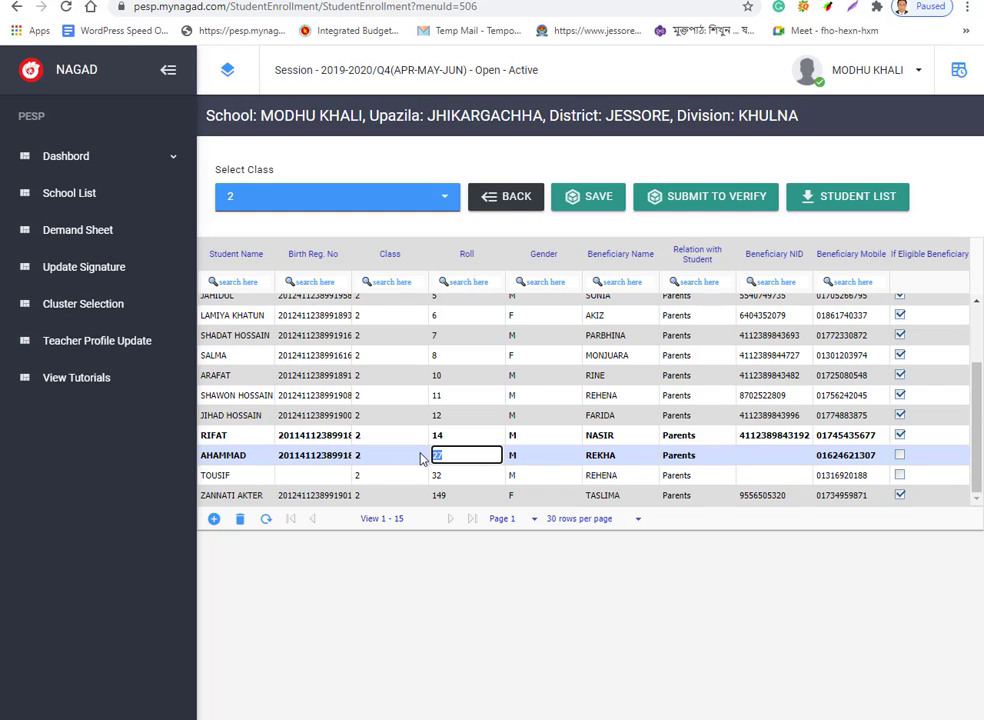
type("13")
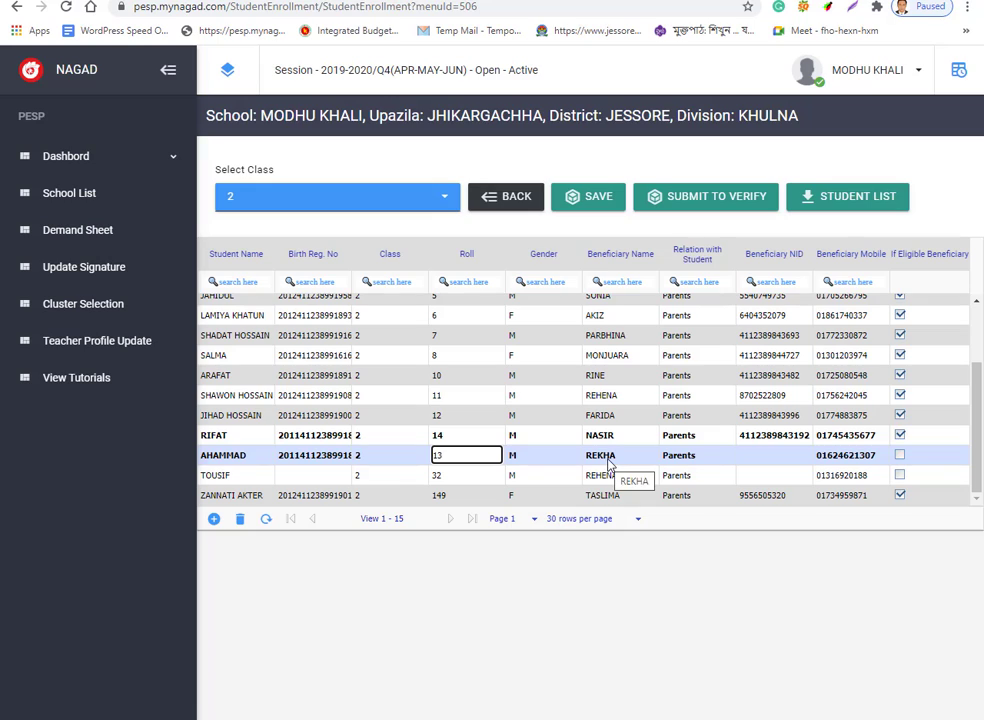
left_click(608, 460)
left_click(610, 458)
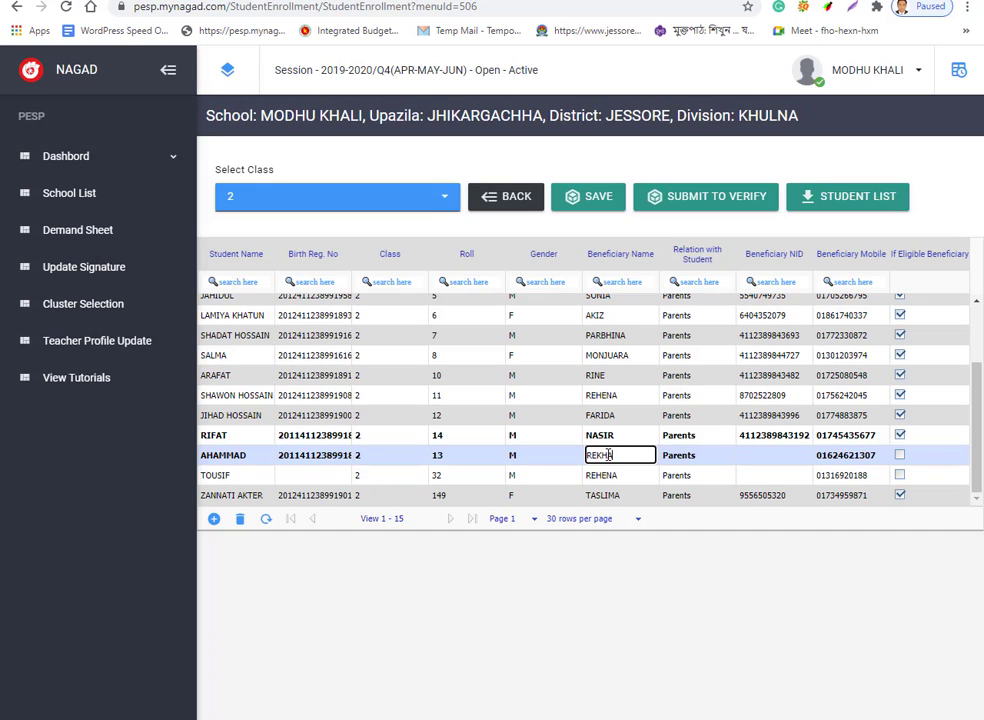
left_click_drag(616, 455, 566, 460)
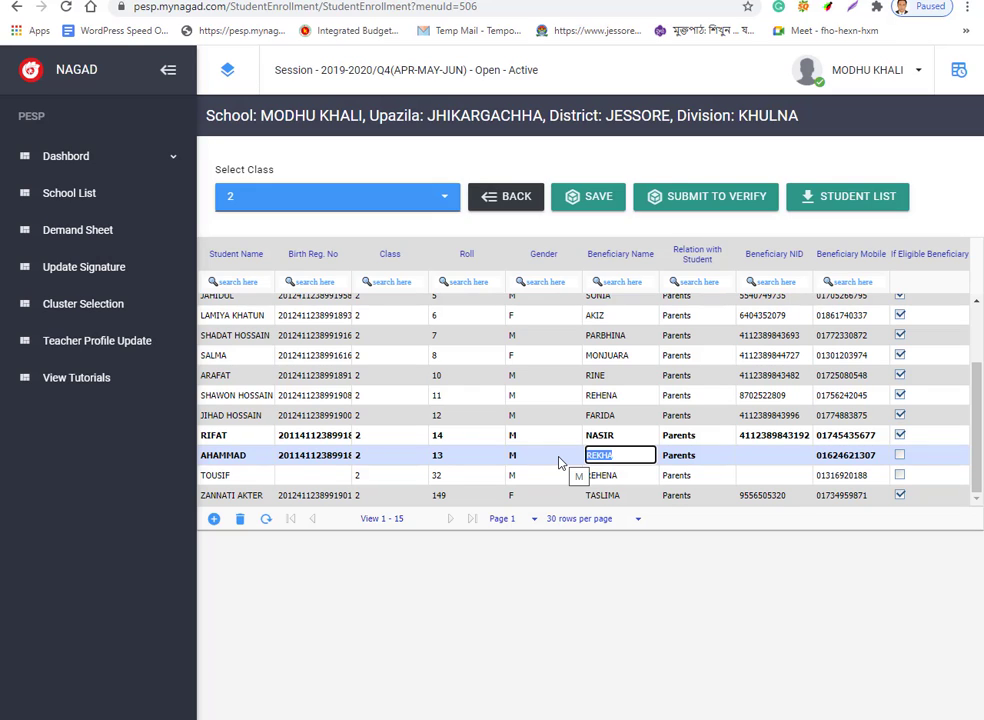
Type roll 13's new beneficiary name and enter the beneficiary's NID.
type("HAFIJUR")
left_click(752, 456)
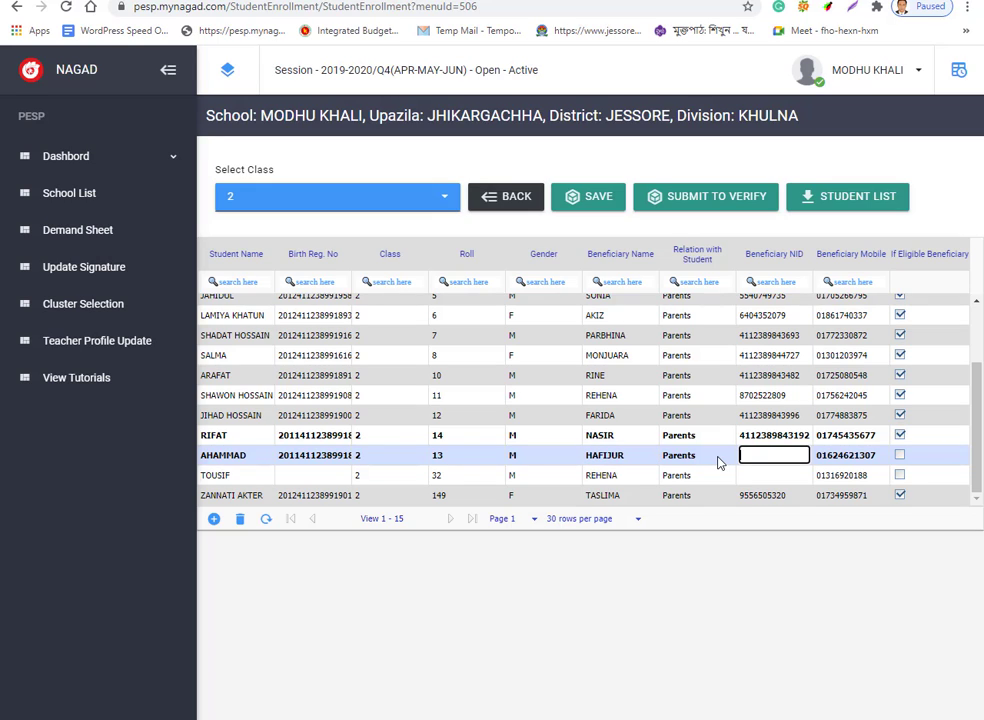
left_click(846, 464)
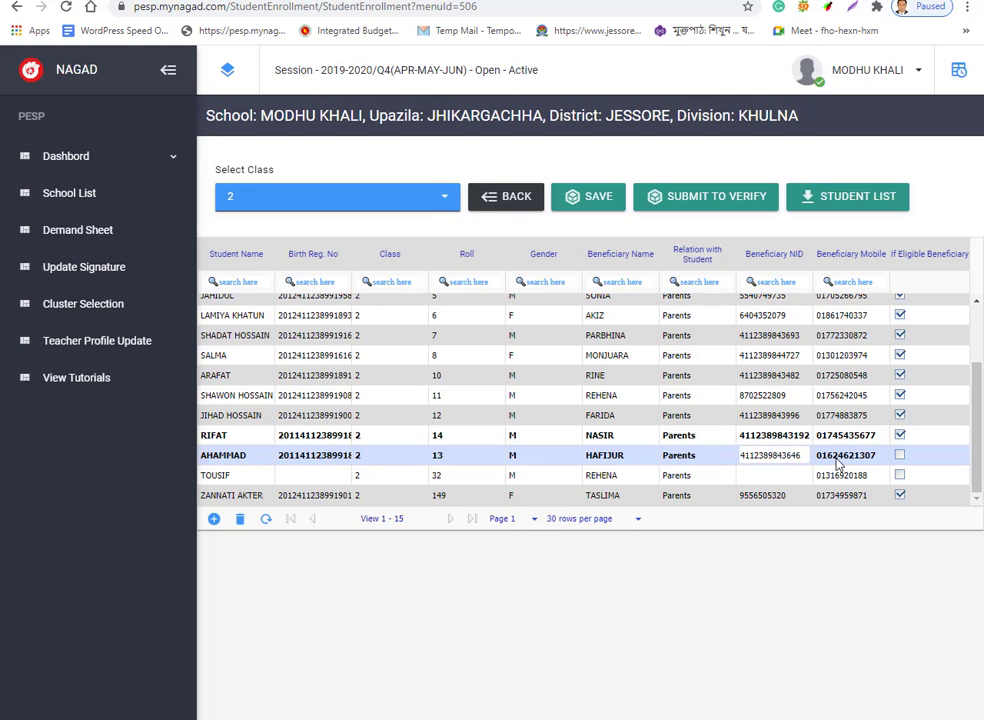
left_click(838, 463)
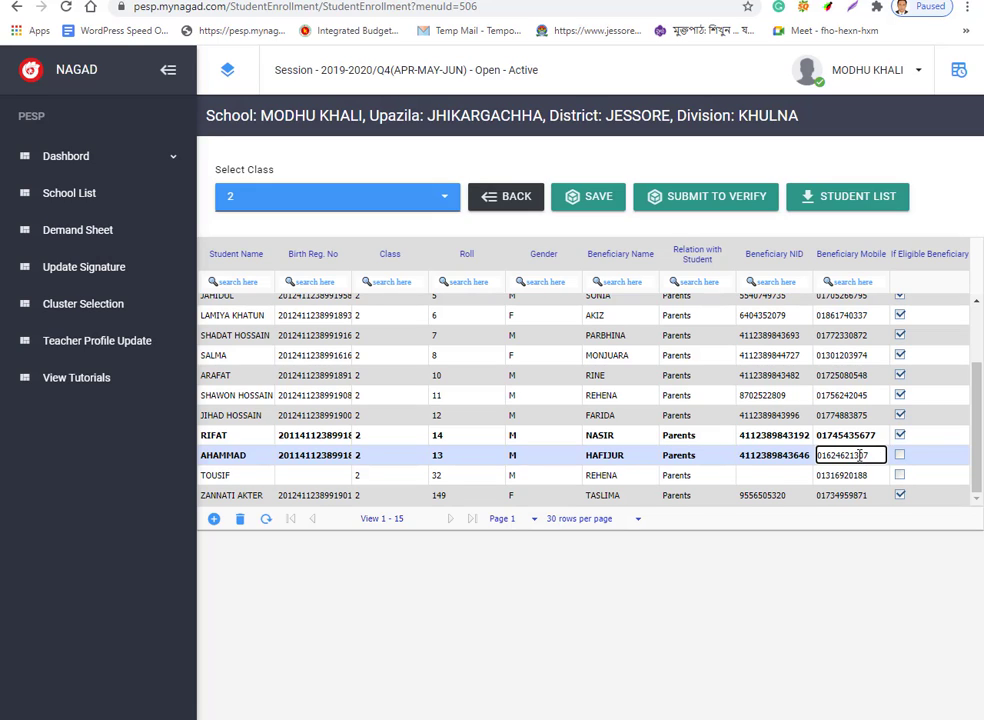
Commit roll 13's mobile number, mark it eligible, and remove eligibility from roll 32.
left_click(900, 457)
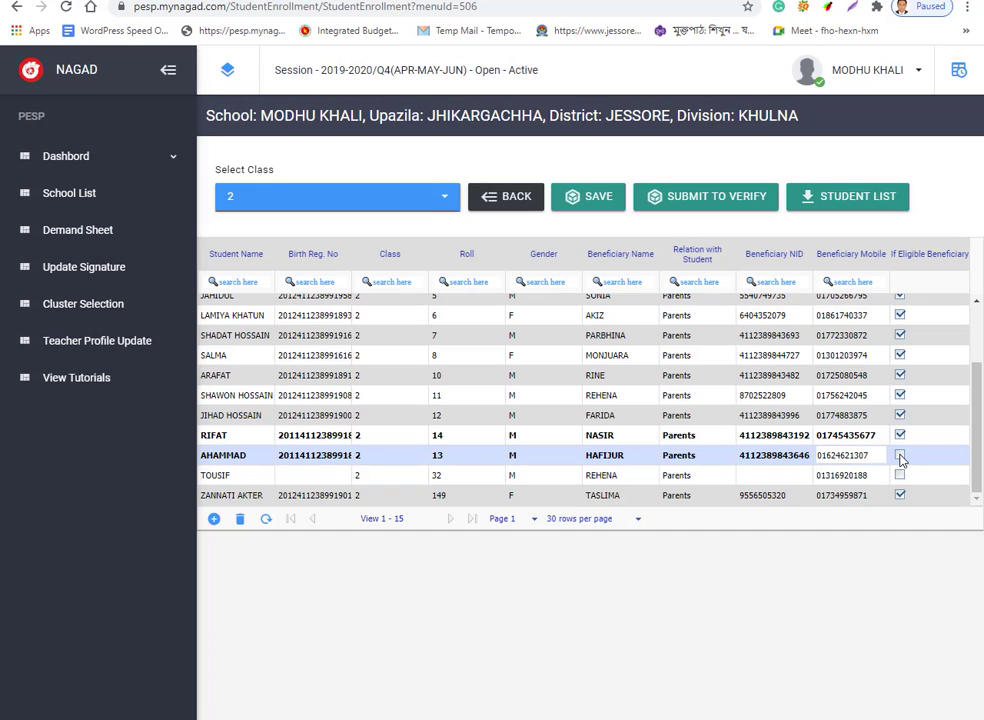
left_click(900, 456)
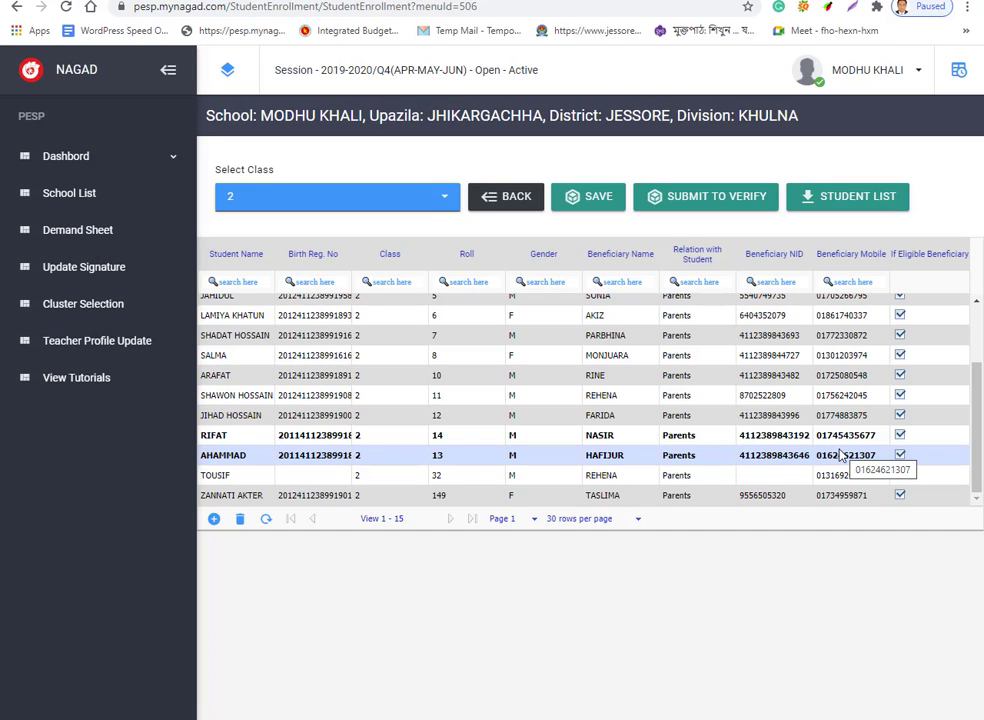
left_click(900, 475)
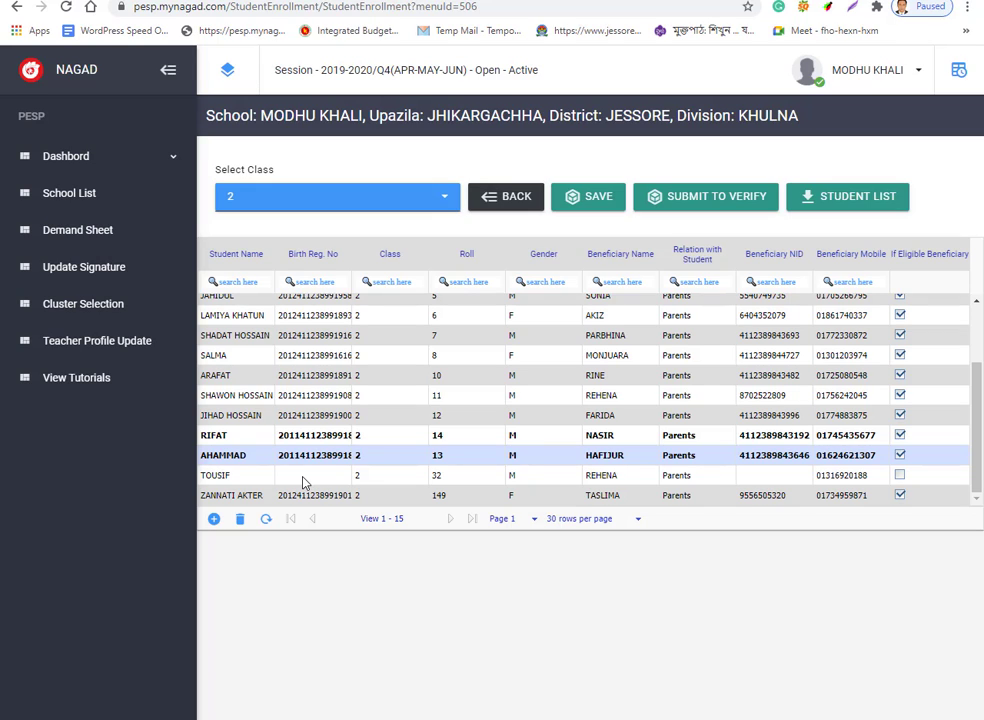
Mark class 2's roll 1 student eligible and save the enrollment changes, confirming with YES.
scroll(481, 400, "up", 2)
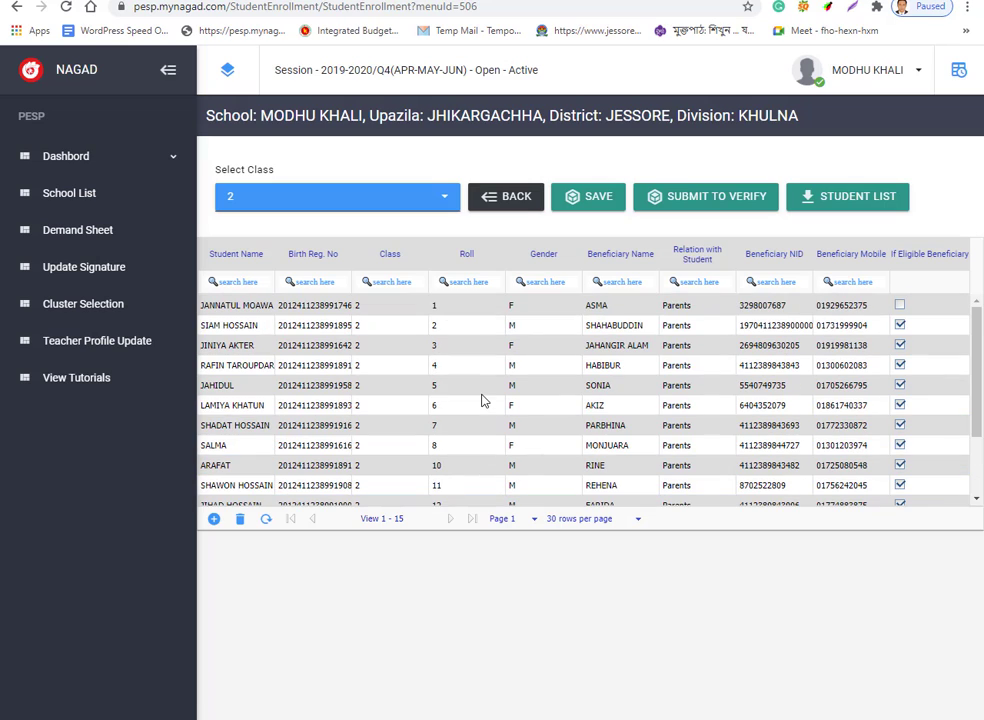
left_click(900, 307)
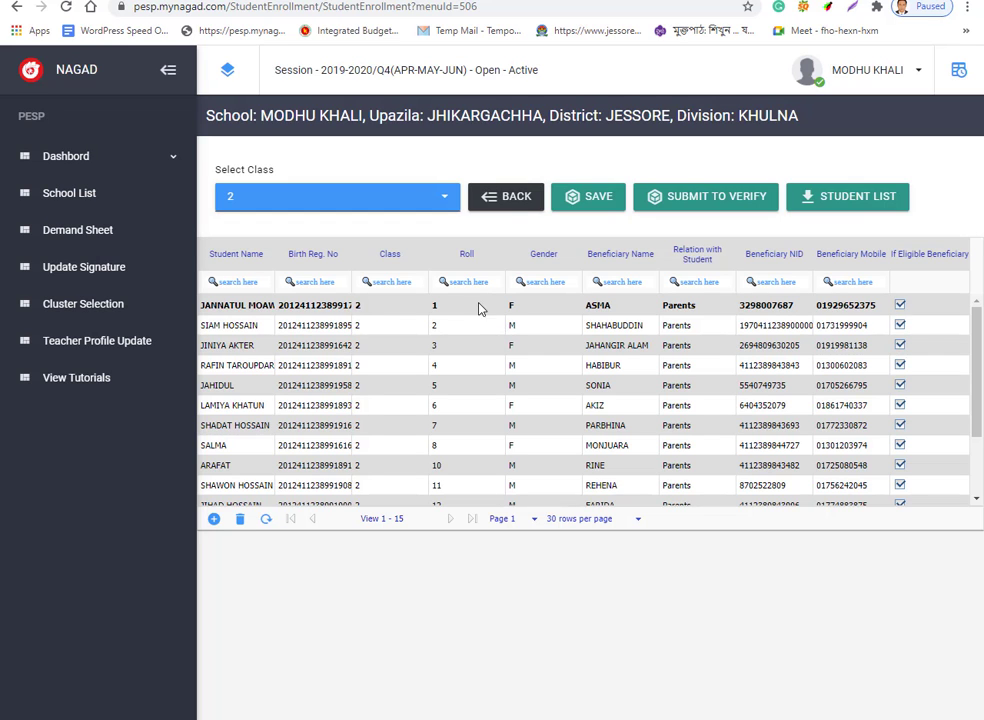
left_click(603, 201)
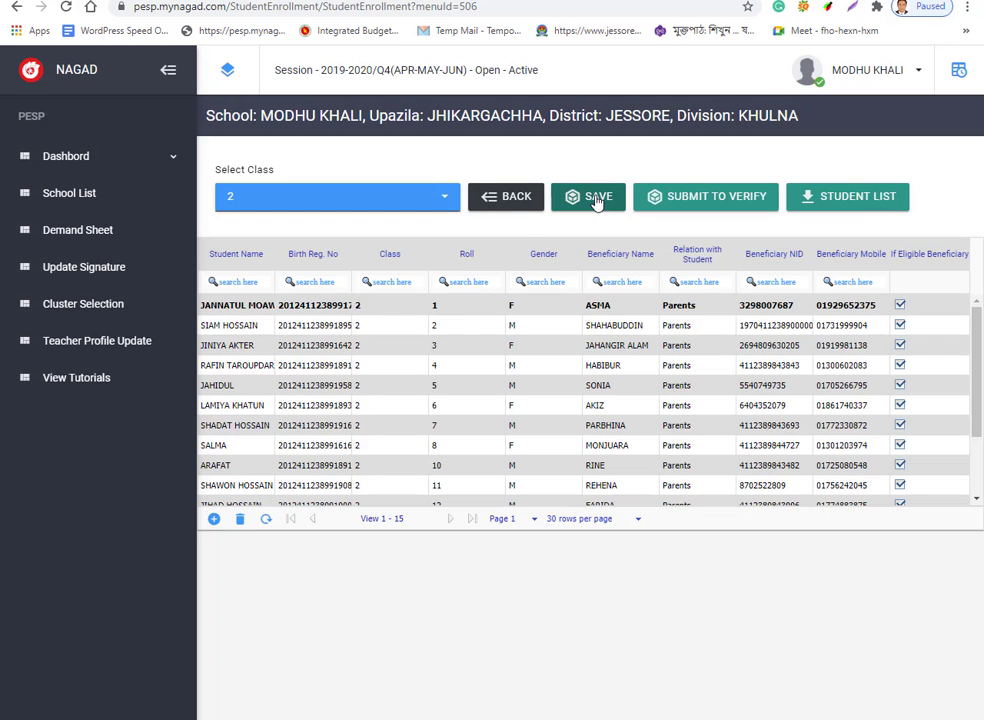
left_click(597, 201)
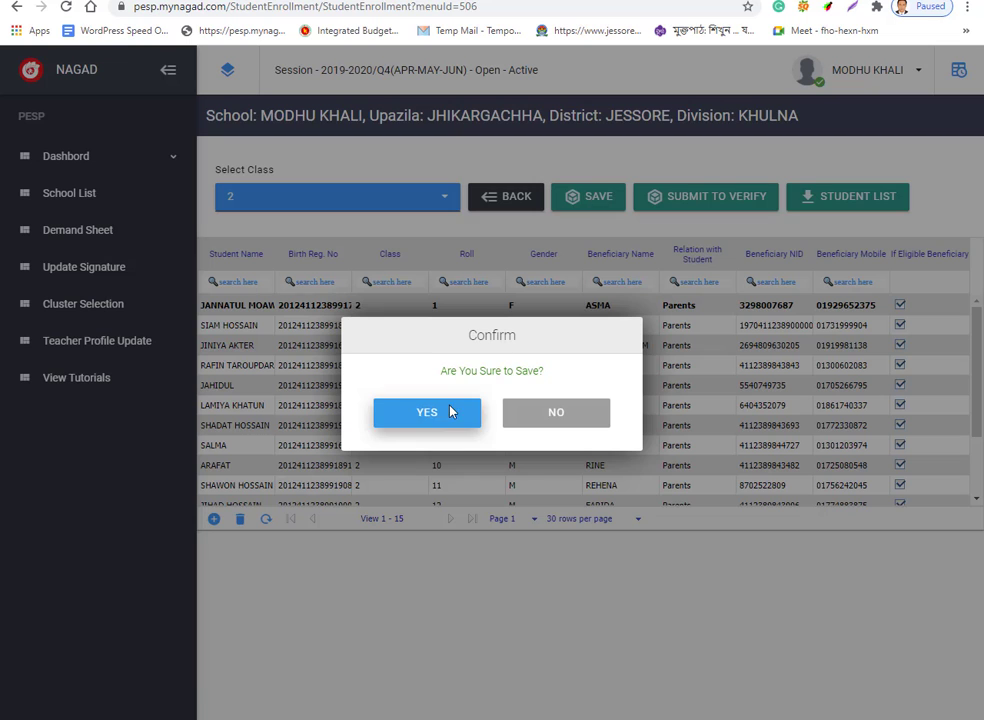
left_click(434, 417)
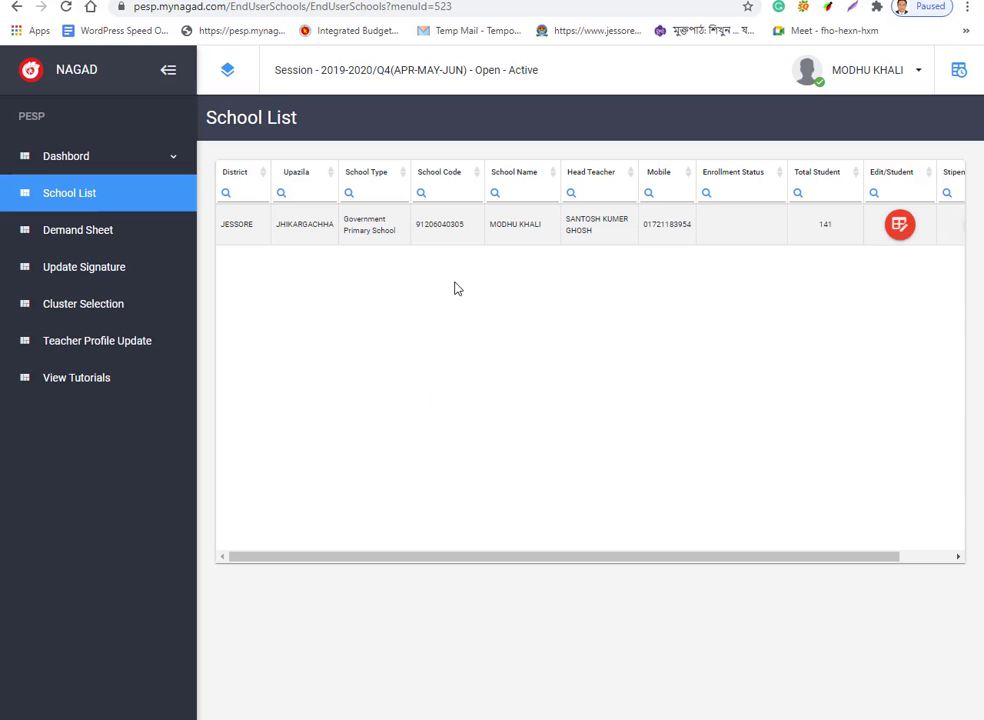
Reopen the school's student enrollment and review the class 3 student list.
left_click(899, 226)
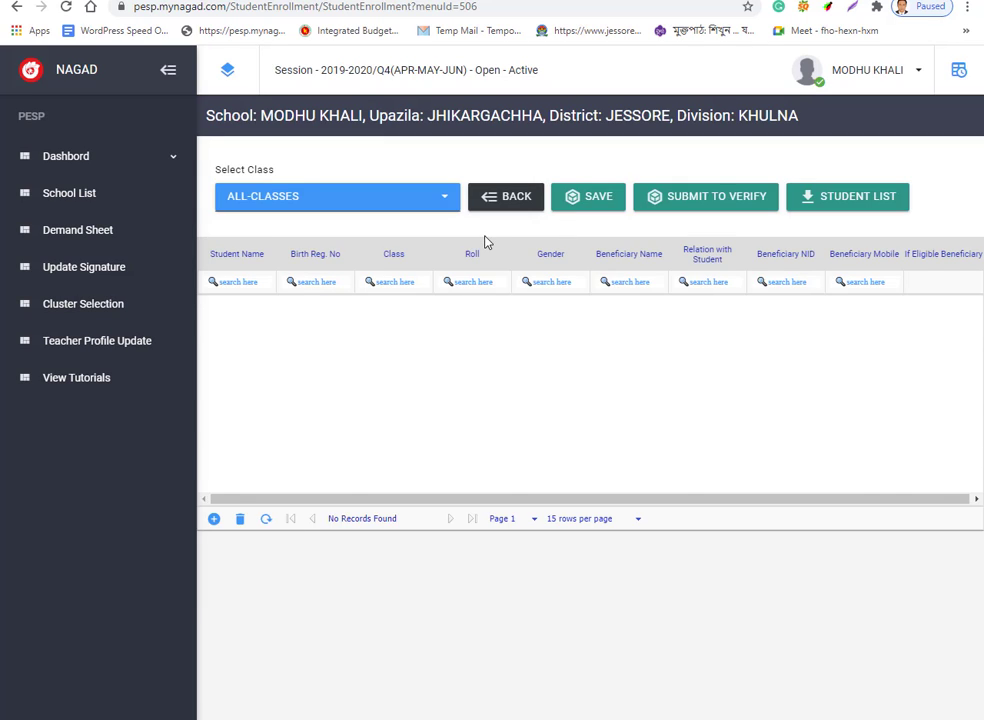
left_click(447, 201)
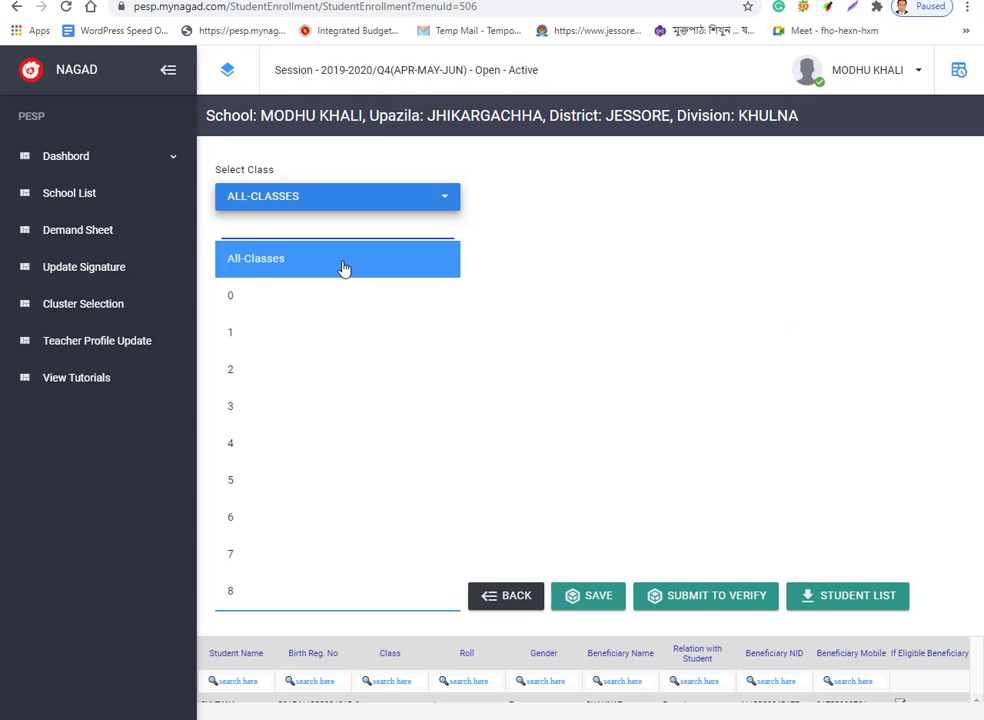
left_click(236, 411)
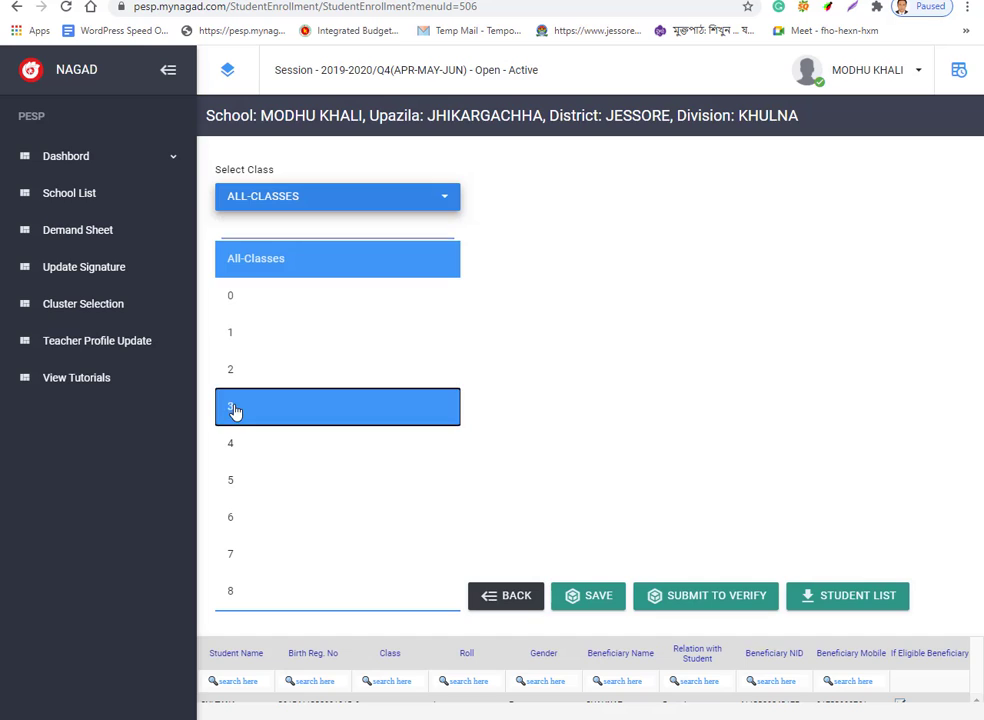
scroll(474, 347, "down", 5)
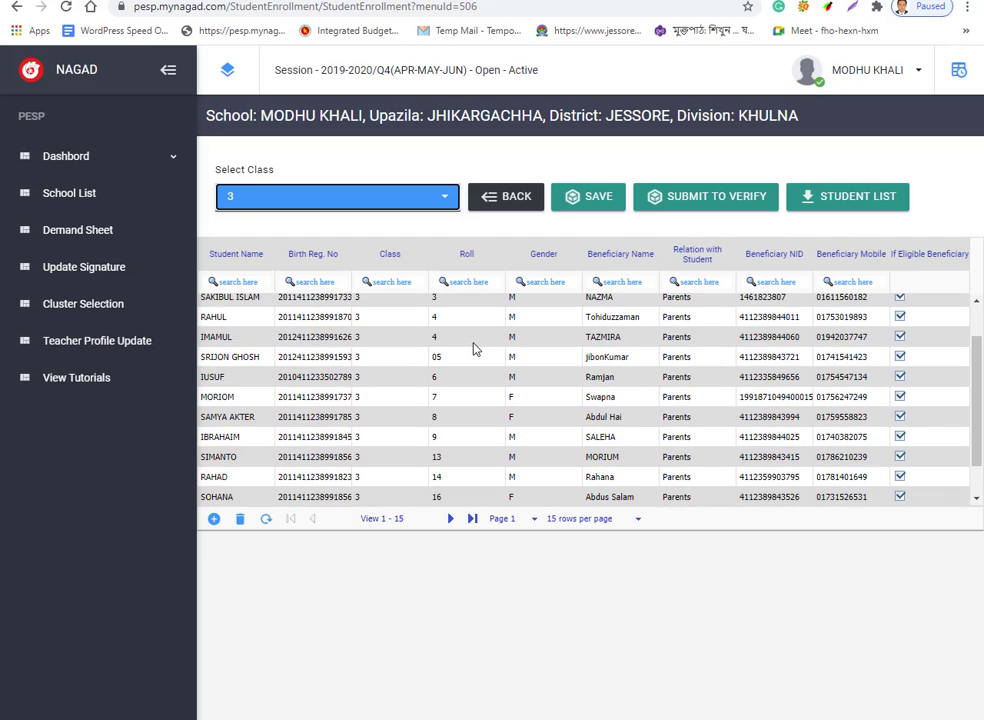
scroll(474, 347, "up", 5)
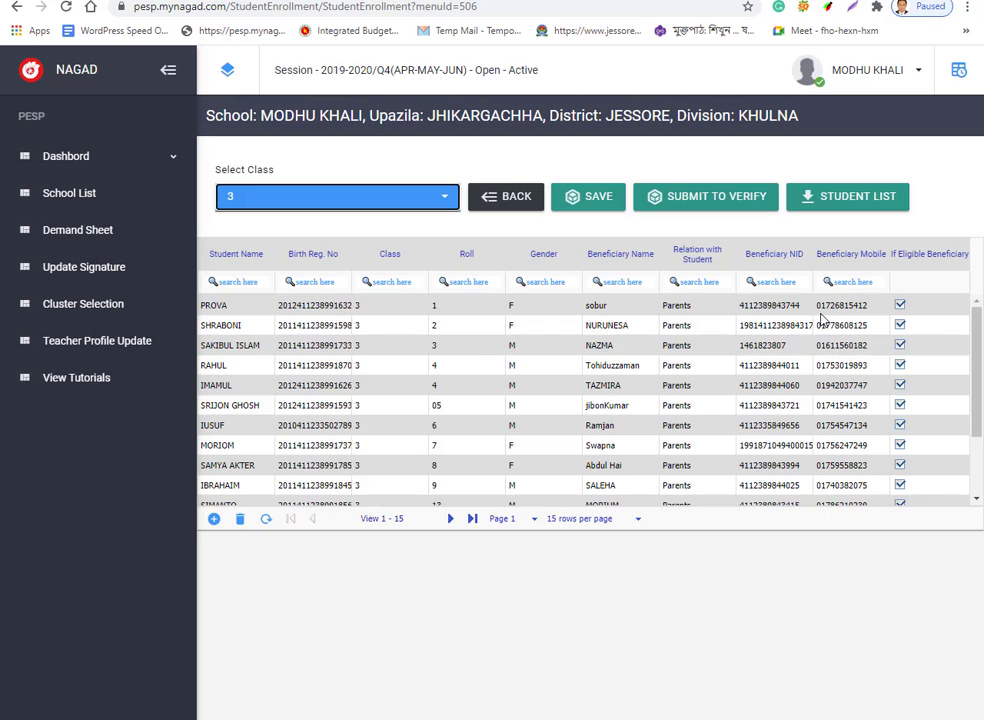
scroll(775, 312, "down", 3)
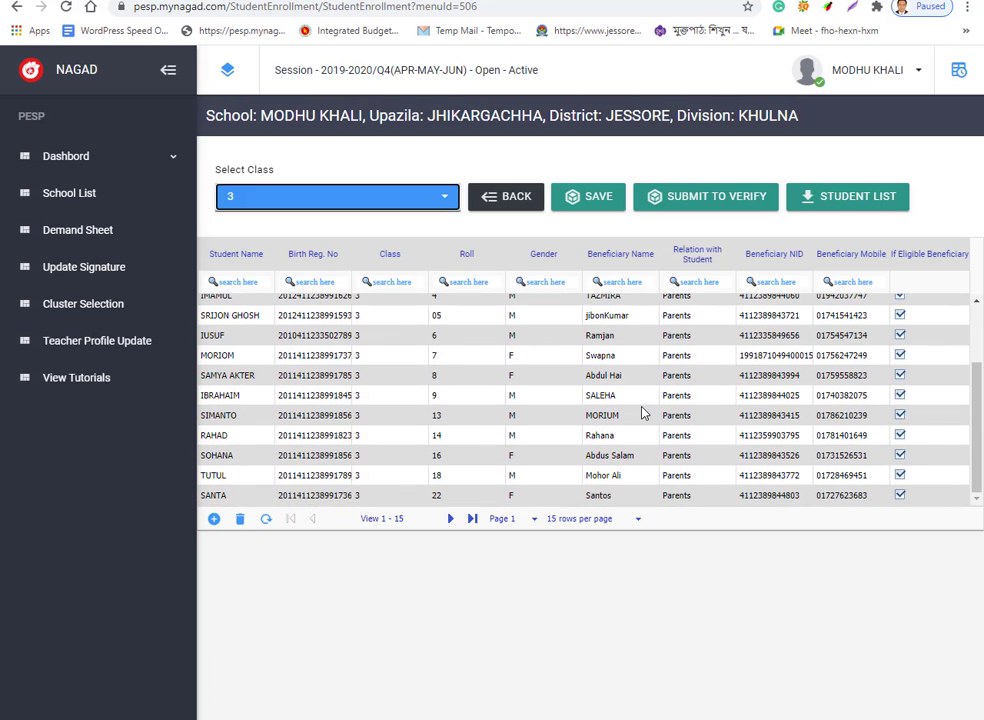
Switch the Select Class dropdown to class 4 and review its students.
left_click(440, 201)
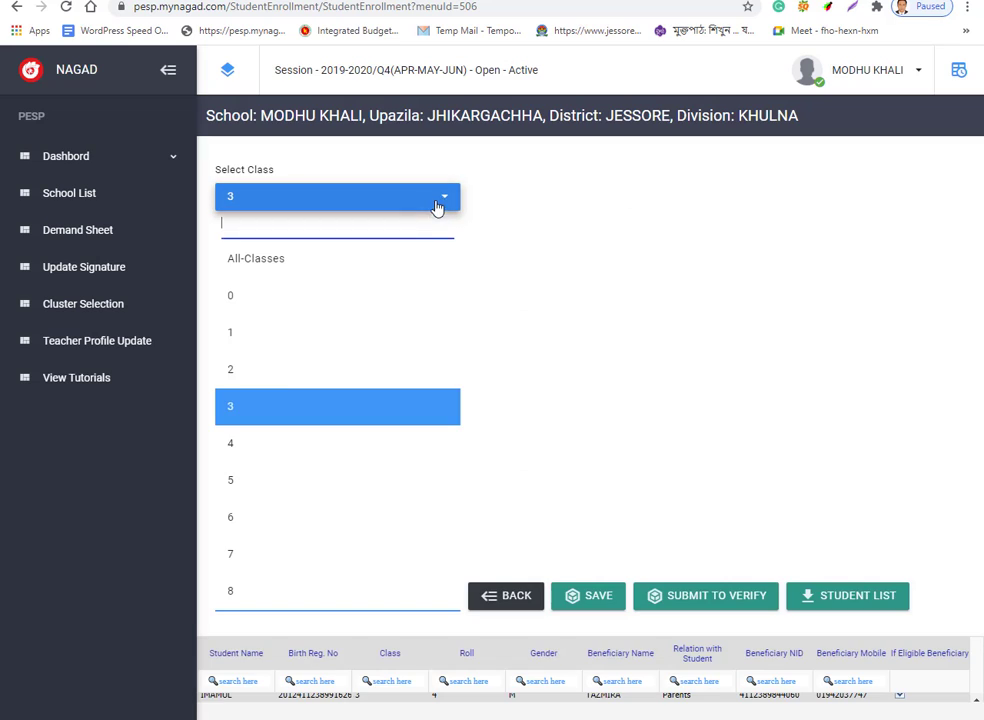
left_click(241, 446)
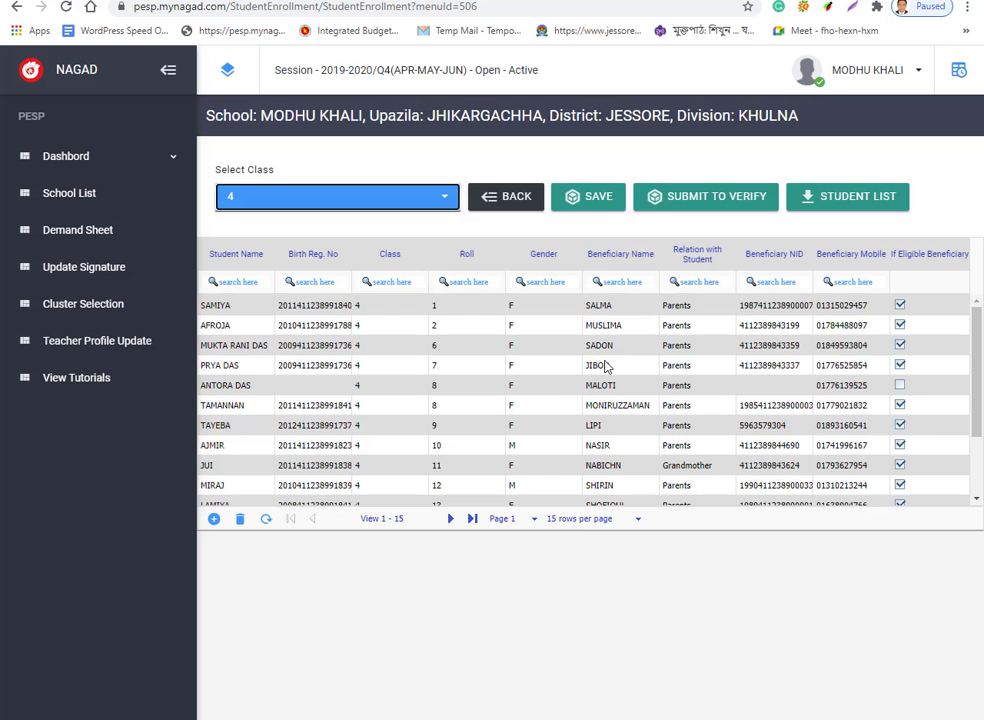
scroll(545, 373, "down", 2)
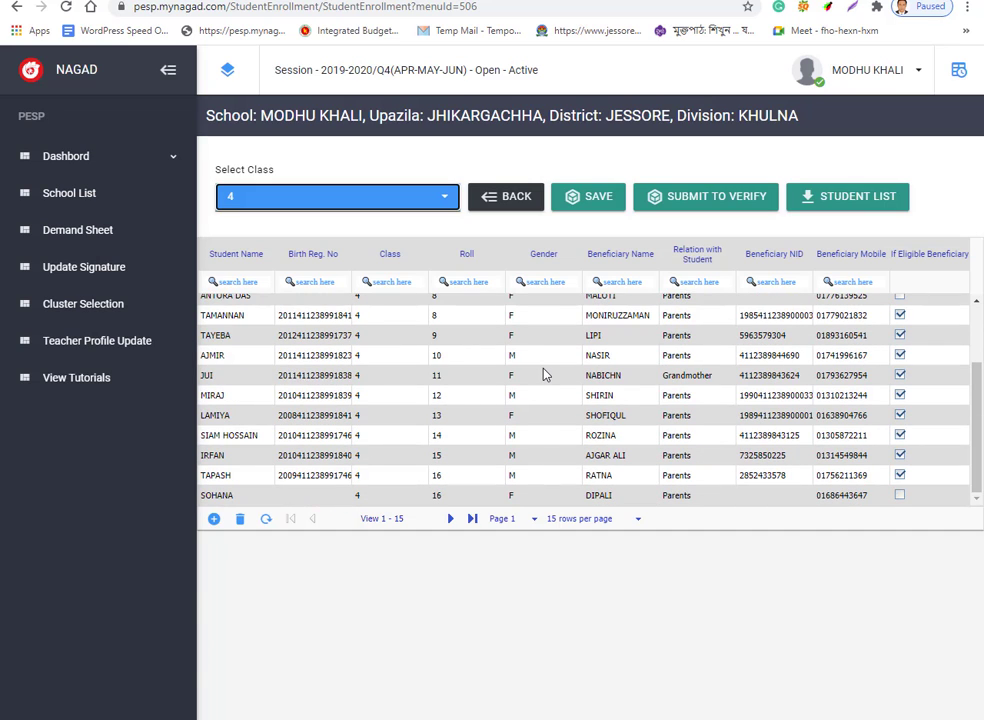
scroll(545, 373, "up", 2)
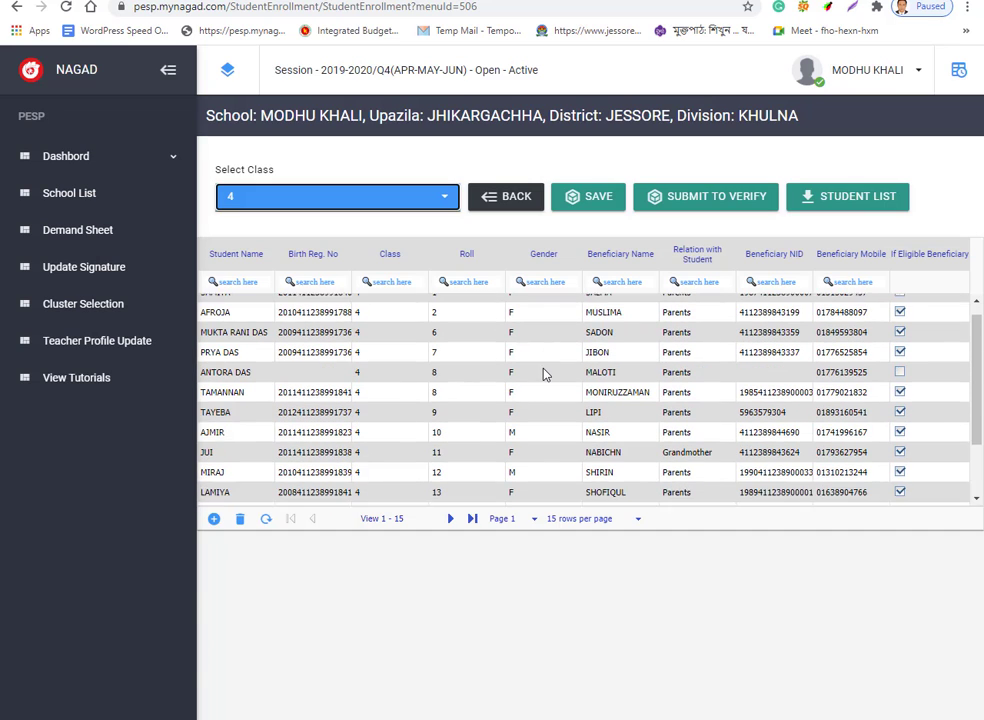
scroll(545, 373, "down", 2)
scroll(545, 373, "up", 2)
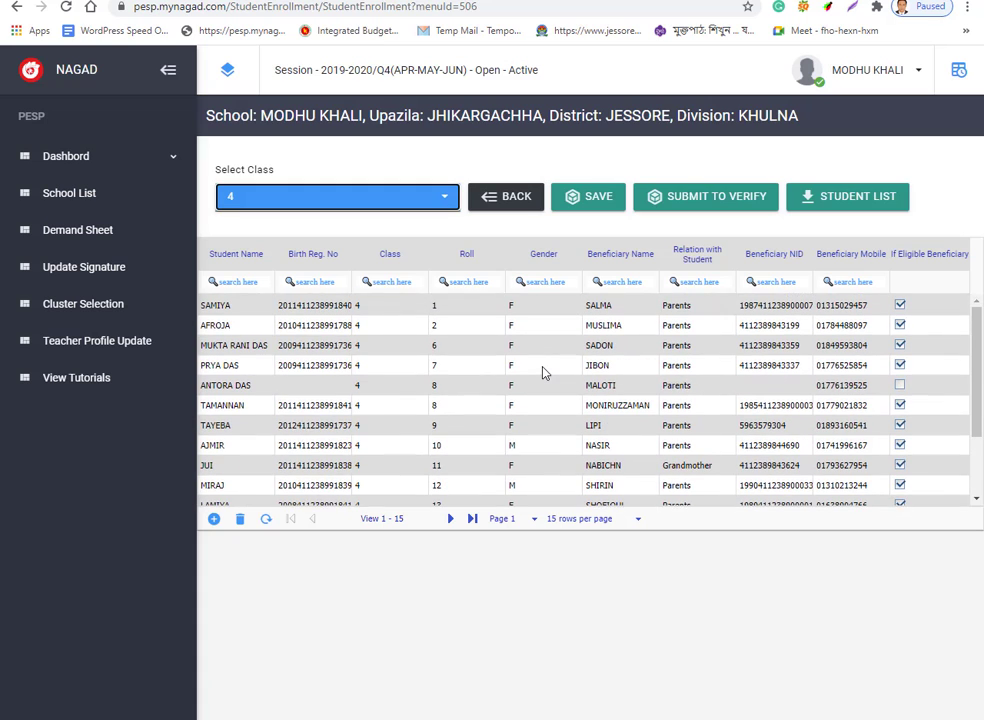
Switch the Select Class dropdown to class 5 and review its students.
left_click(443, 202)
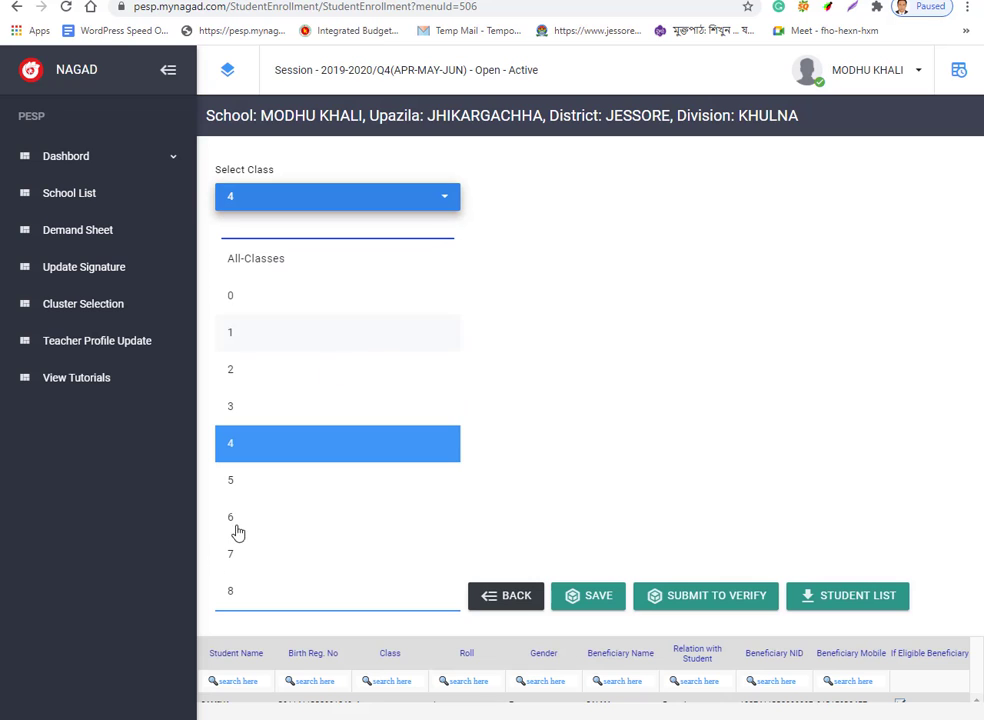
left_click(237, 490)
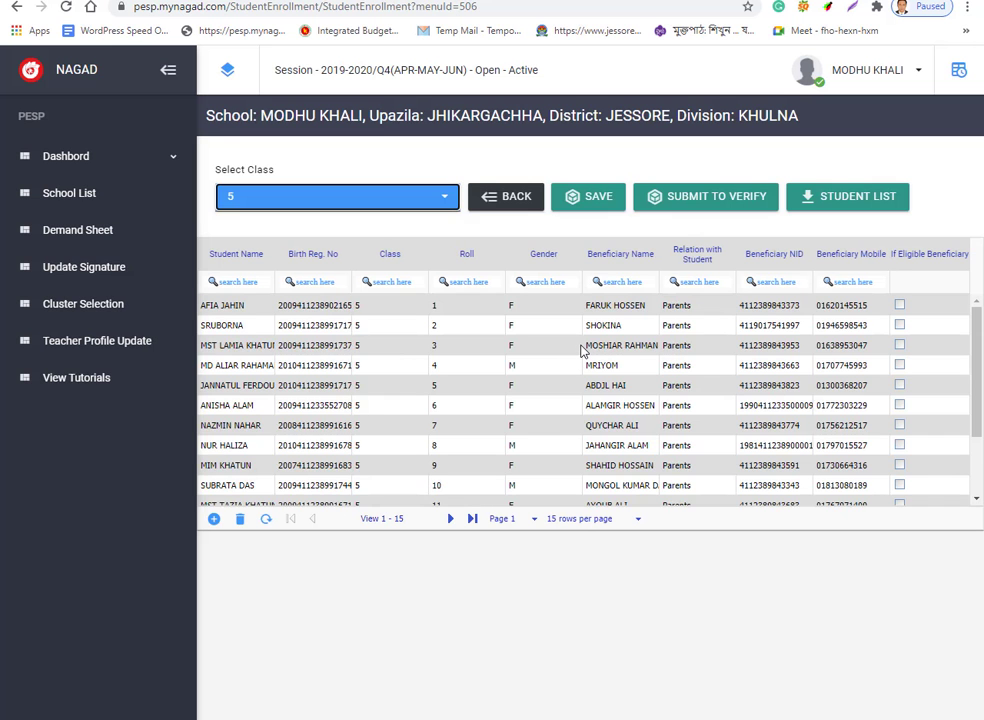
scroll(583, 350, "down", 2)
scroll(583, 350, "up", 2)
scroll(582, 347, "down", 2)
scroll(580, 356, "up", 2)
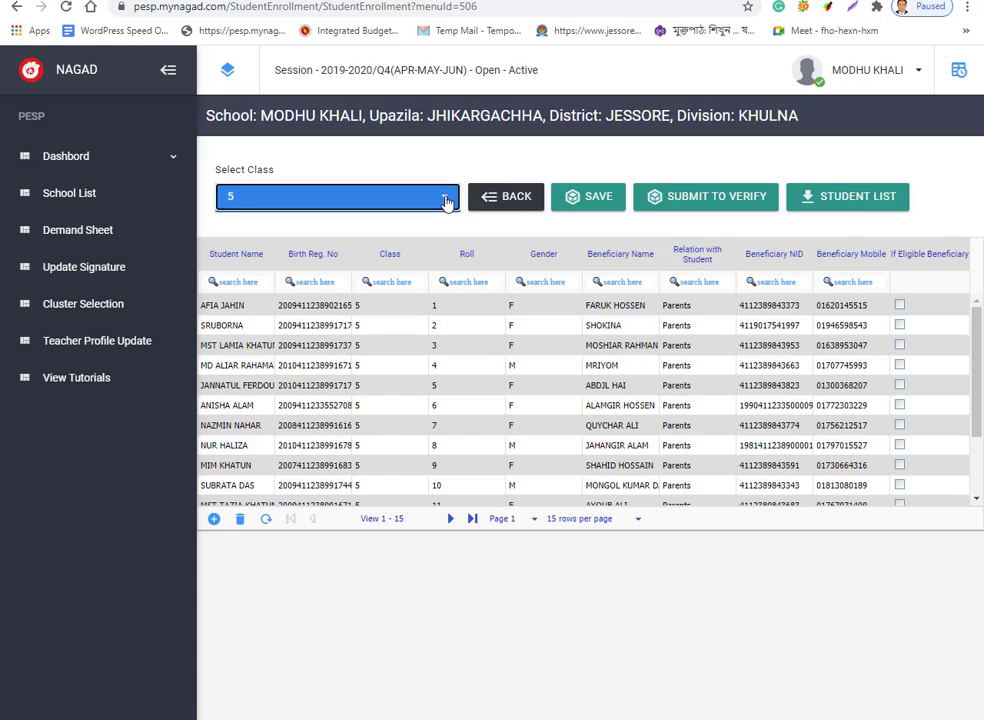
left_click(441, 198)
Show class 0 and untick eligibility for rolls 25, 14, 12, 11, 9, 8 and 7.
left_click(280, 300)
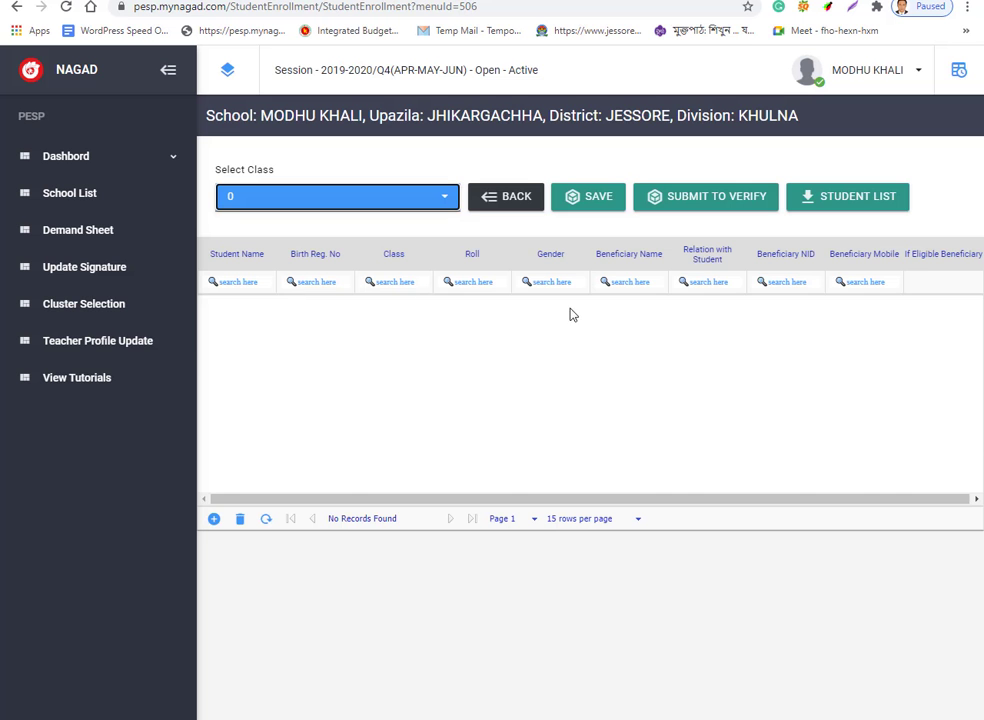
scroll(610, 320, "down", 2)
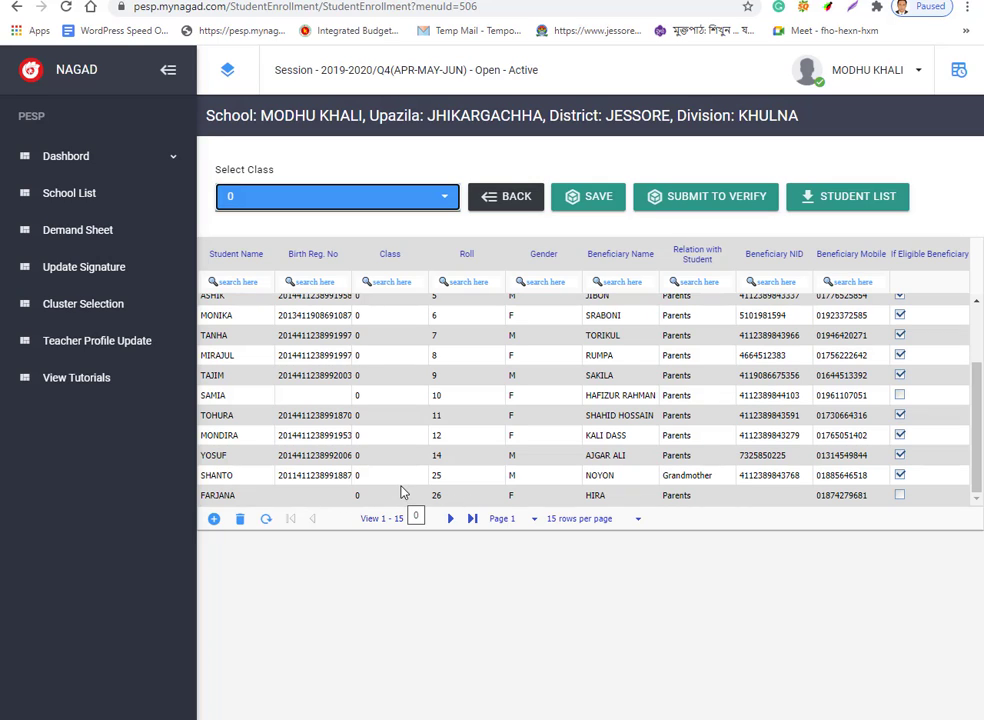
left_click(899, 475)
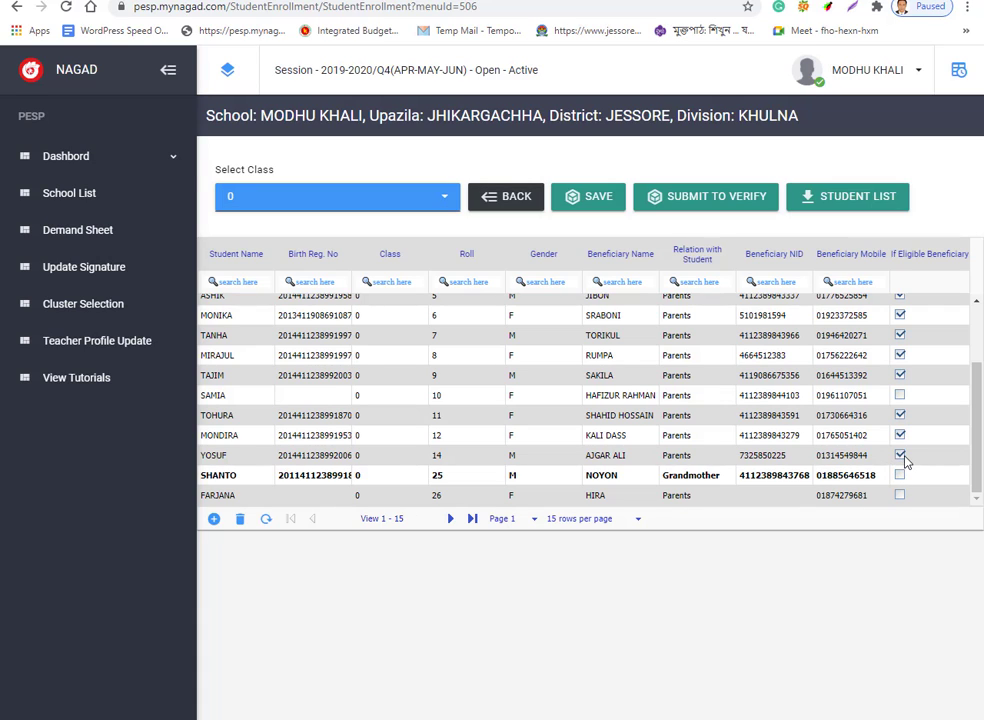
left_click(899, 455)
left_click(899, 435)
left_click(899, 415)
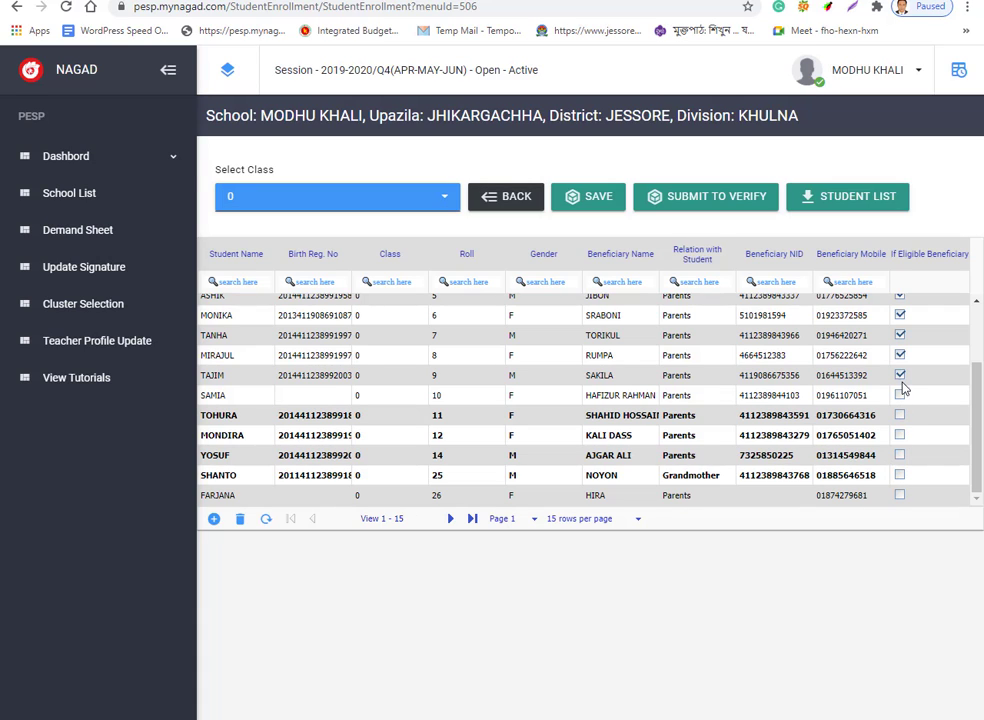
left_click(900, 376)
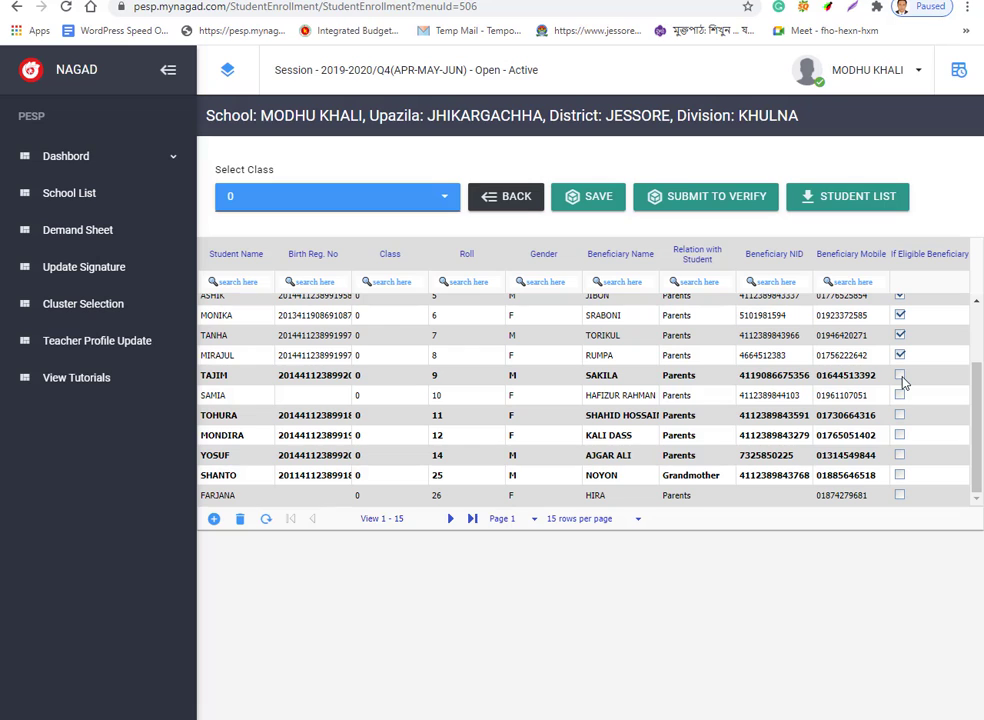
left_click(899, 356)
left_click(899, 335)
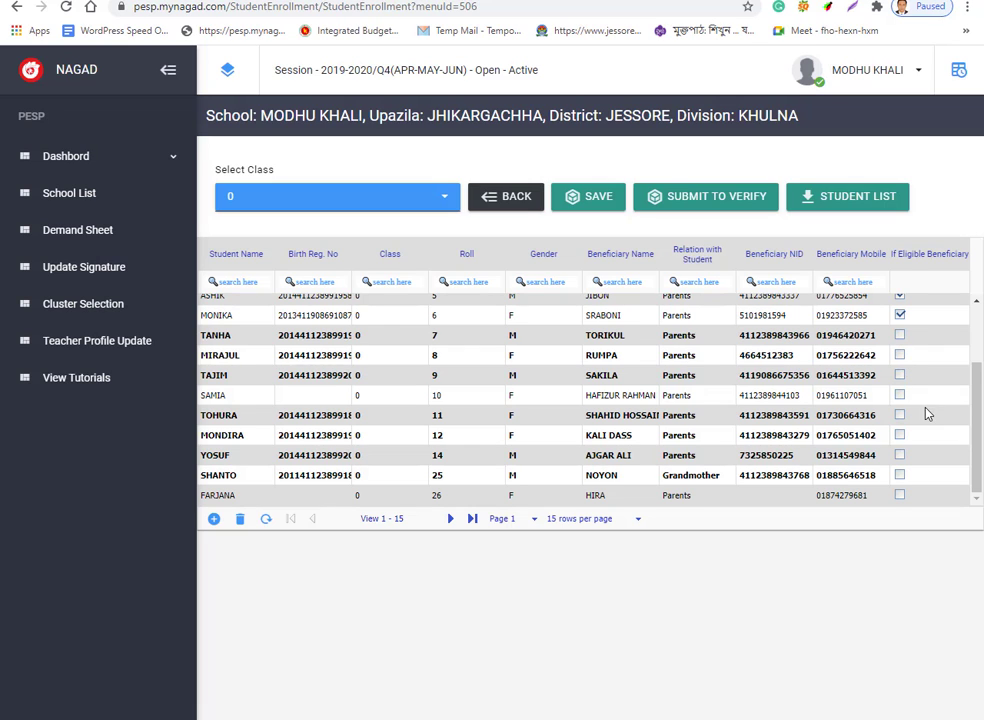
Untick eligibility for class 0 rolls 6, 5, 4, 3, 2 and 1.
scroll(927, 413, "up", 2)
left_click(899, 405)
left_click(899, 385)
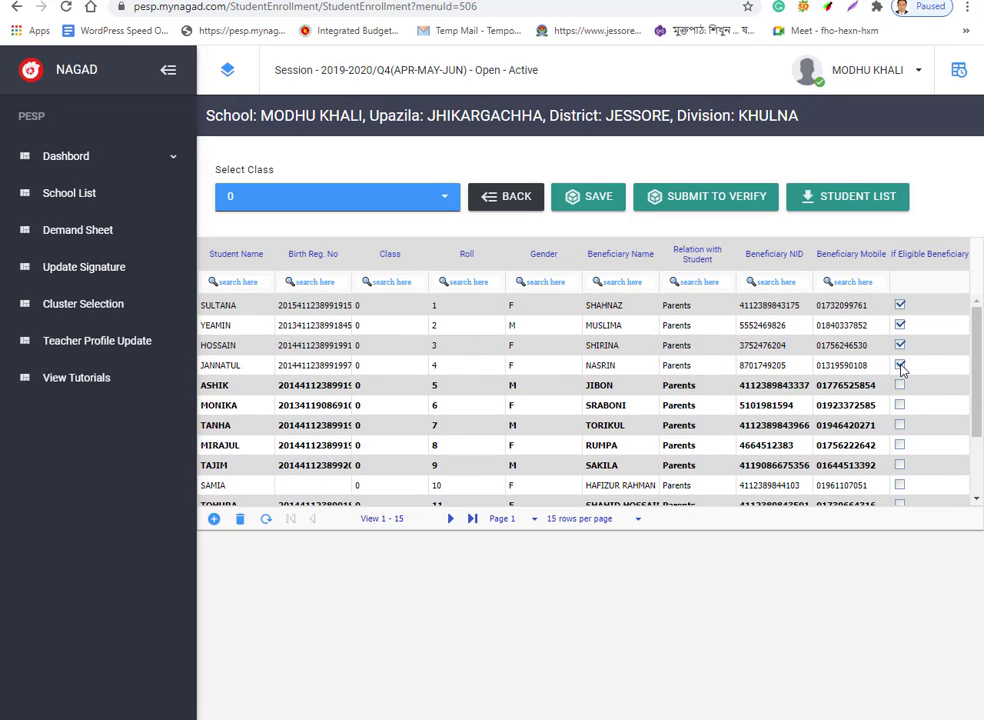
left_click(899, 365)
left_click(899, 345)
left_click(899, 325)
left_click(899, 305)
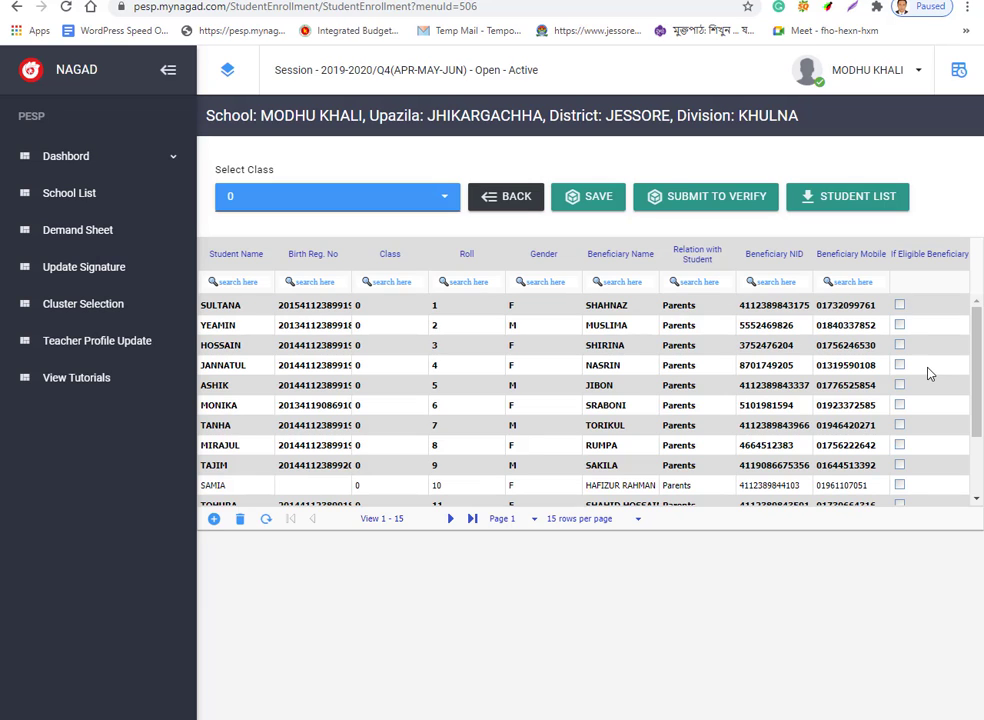
scroll(925, 377, "down", 2)
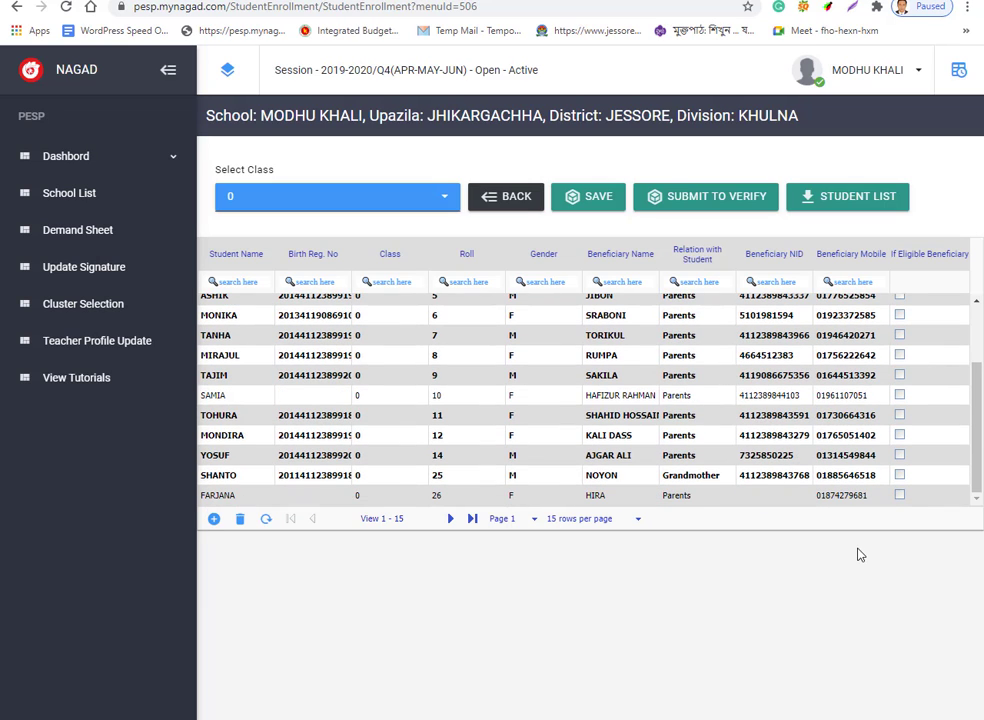
Try marking roll 26 eligible and dismiss the 'Mandatory Data Missing!' warnings, re-ticking roll 25.
left_click(901, 497)
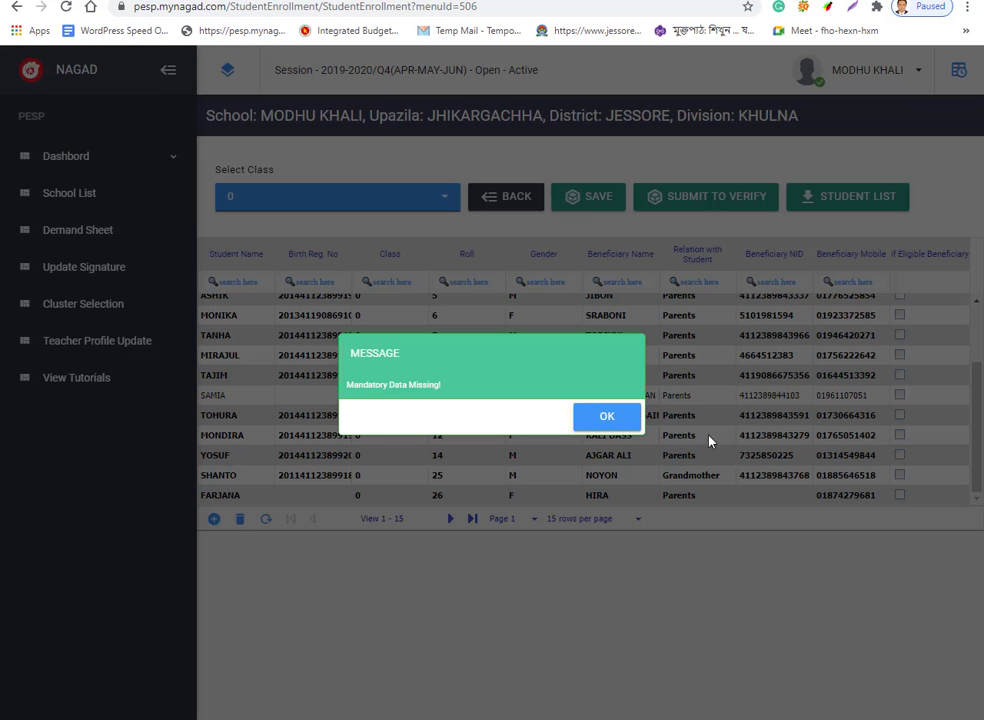
left_click(626, 423)
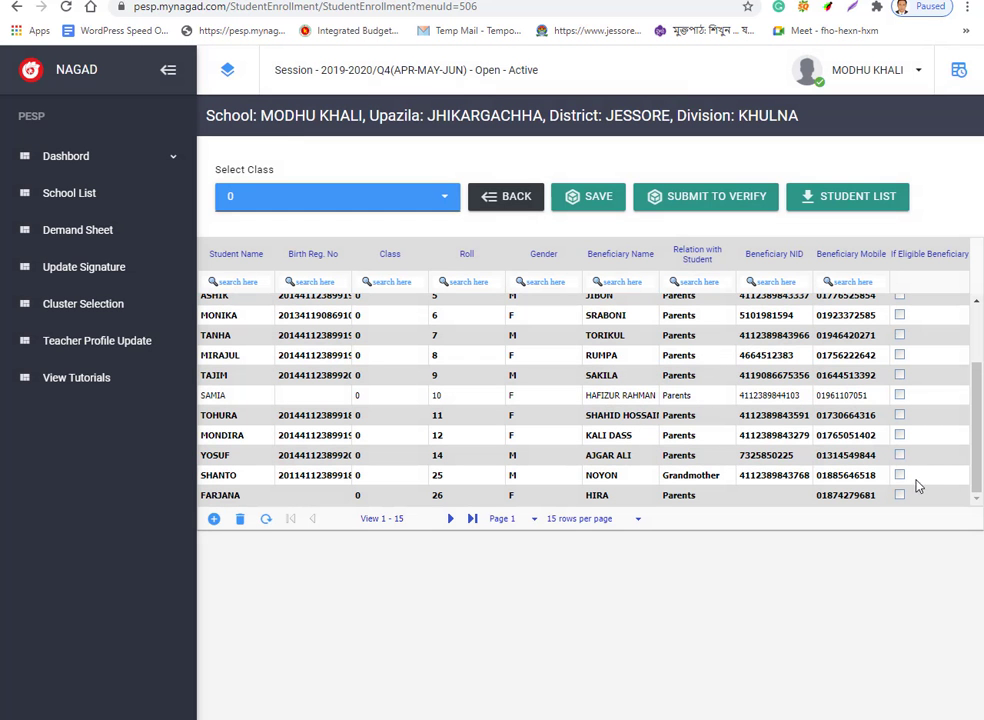
left_click(900, 476)
left_click(900, 497)
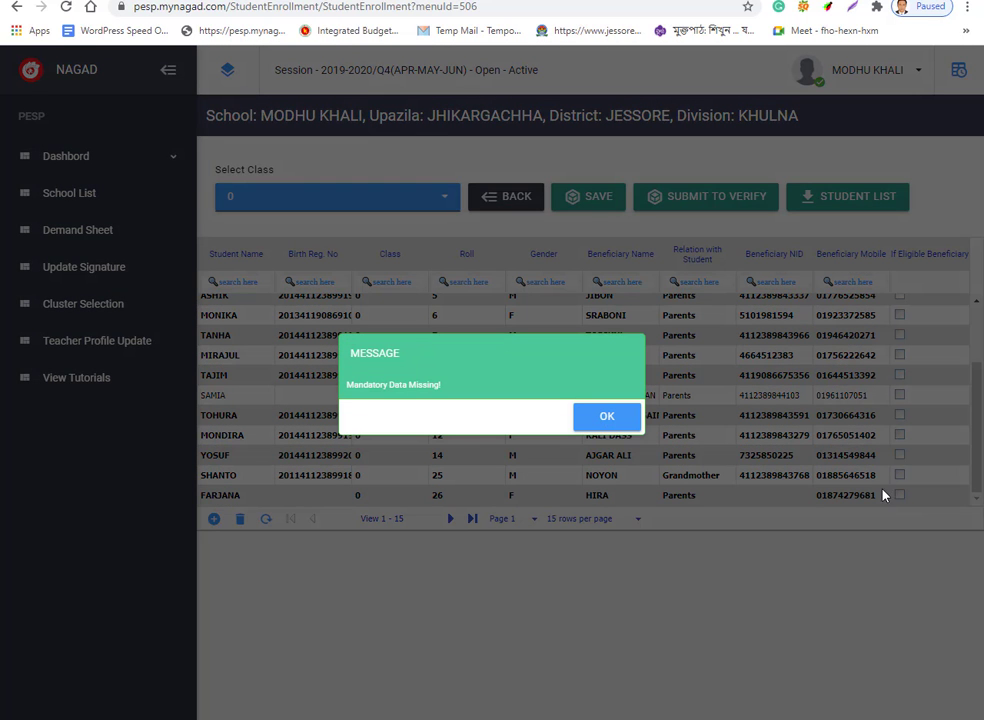
left_click(617, 423)
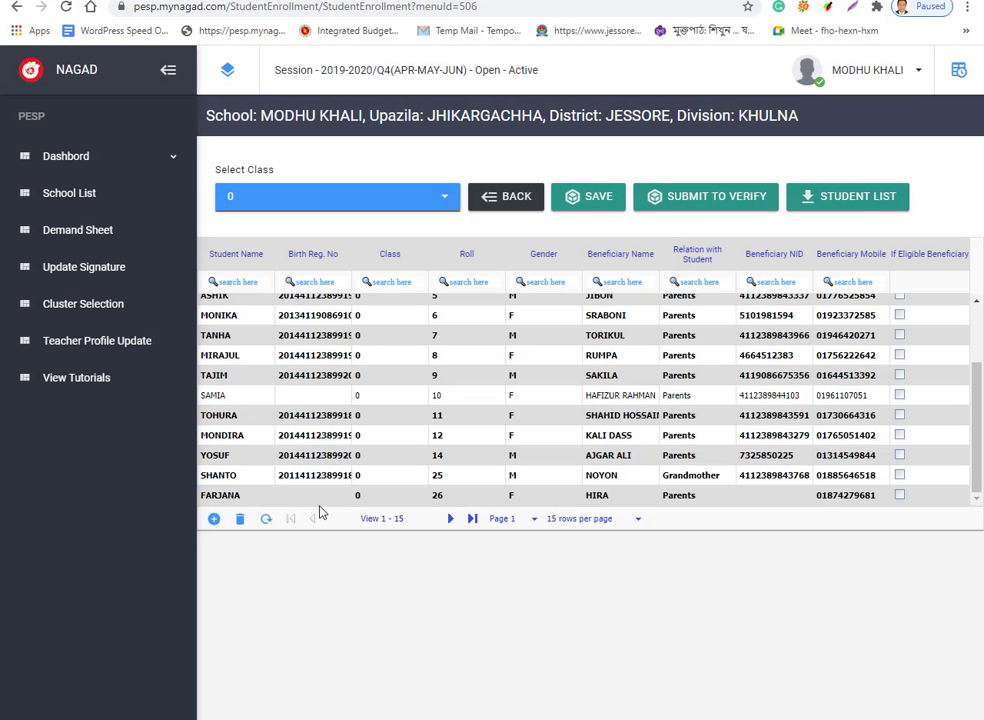
Put the roll 26 student's empty Birth Reg. No cell into edit mode.
left_click(331, 495)
left_click(759, 503)
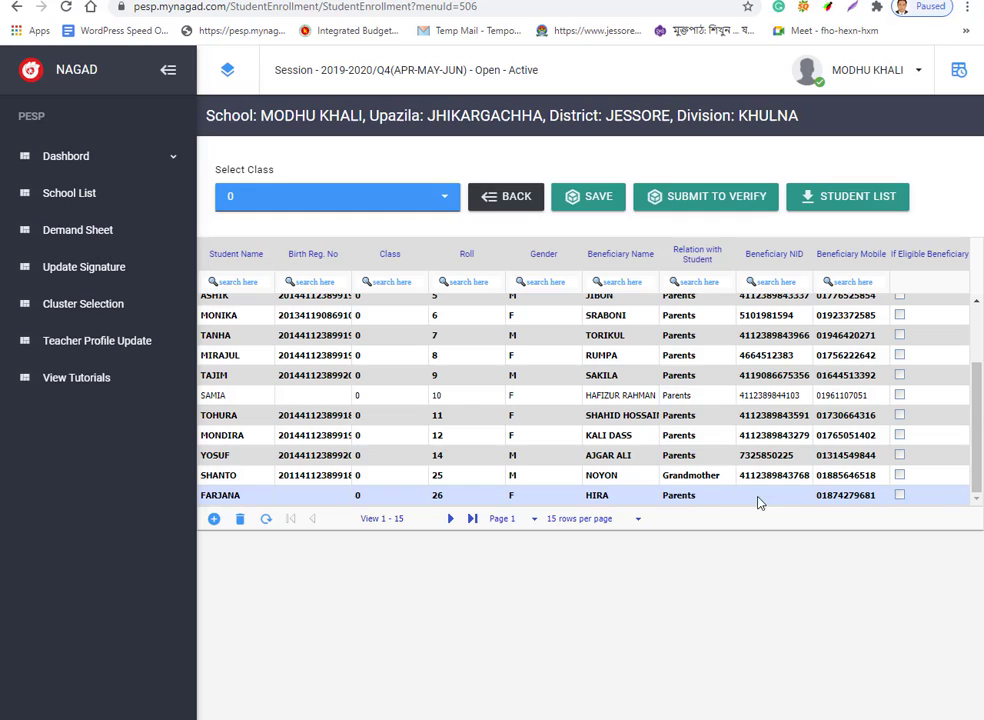
left_click(225, 495)
left_click(331, 495)
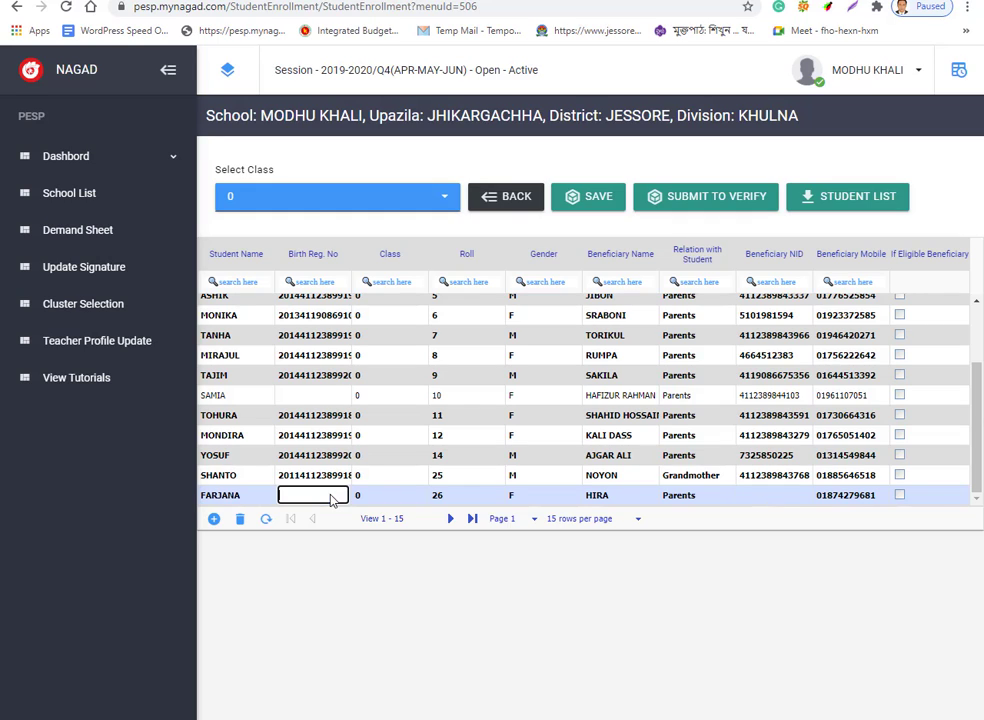
Retry marking roll 26 eligible, dismiss the missing data warning, and untick roll 25.
left_click(235, 495)
left_click_drag(237, 495, 203, 495)
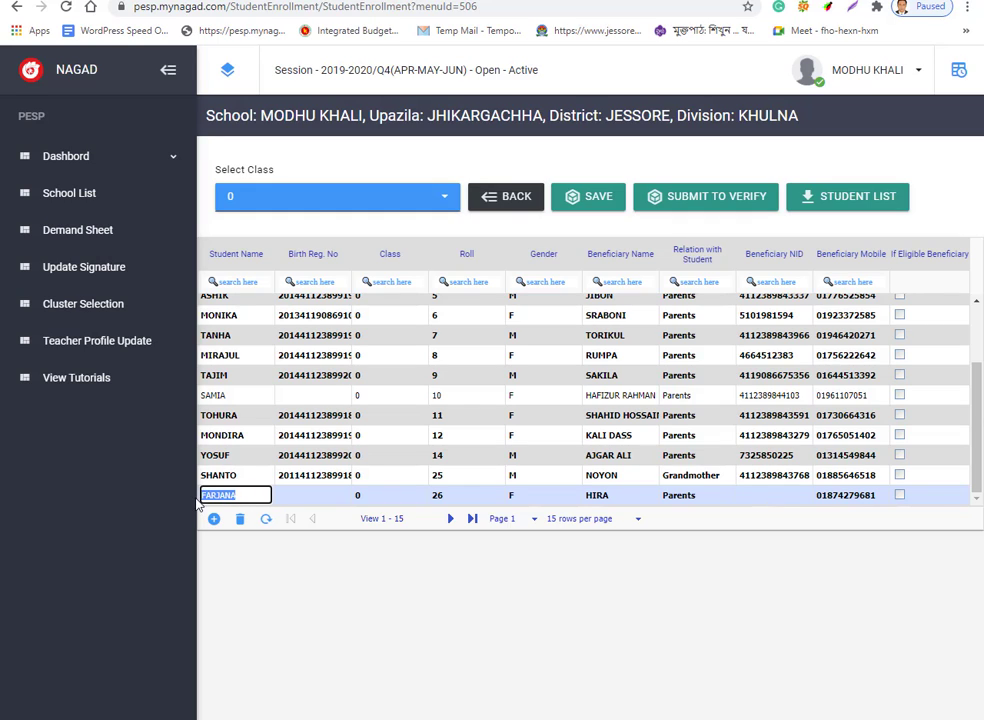
left_click(278, 496)
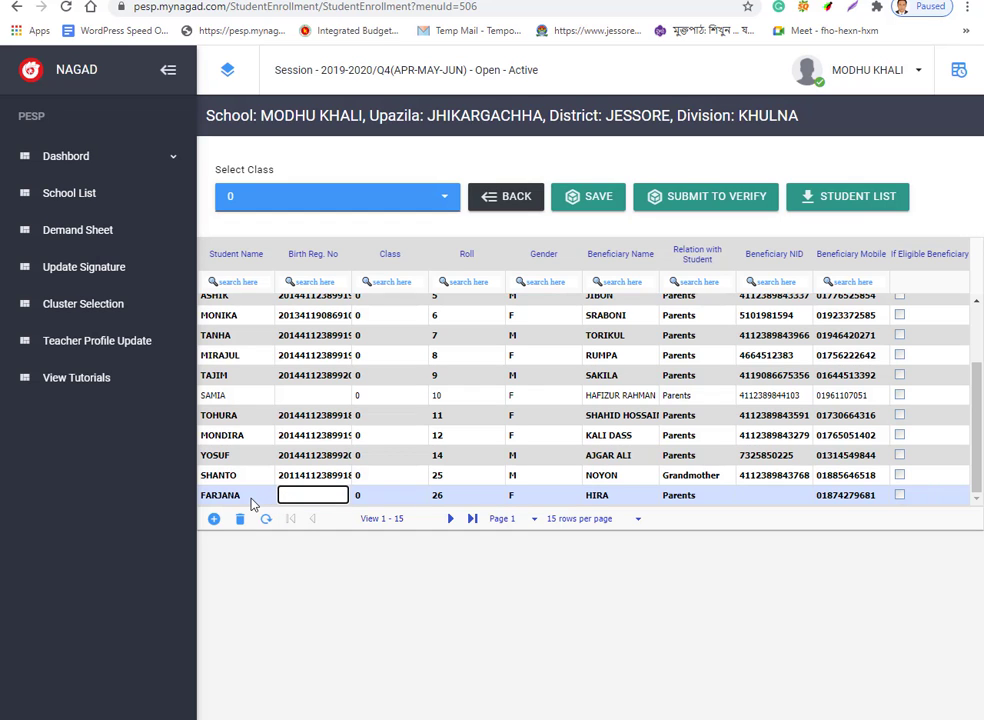
left_click(899, 496)
left_click(600, 418)
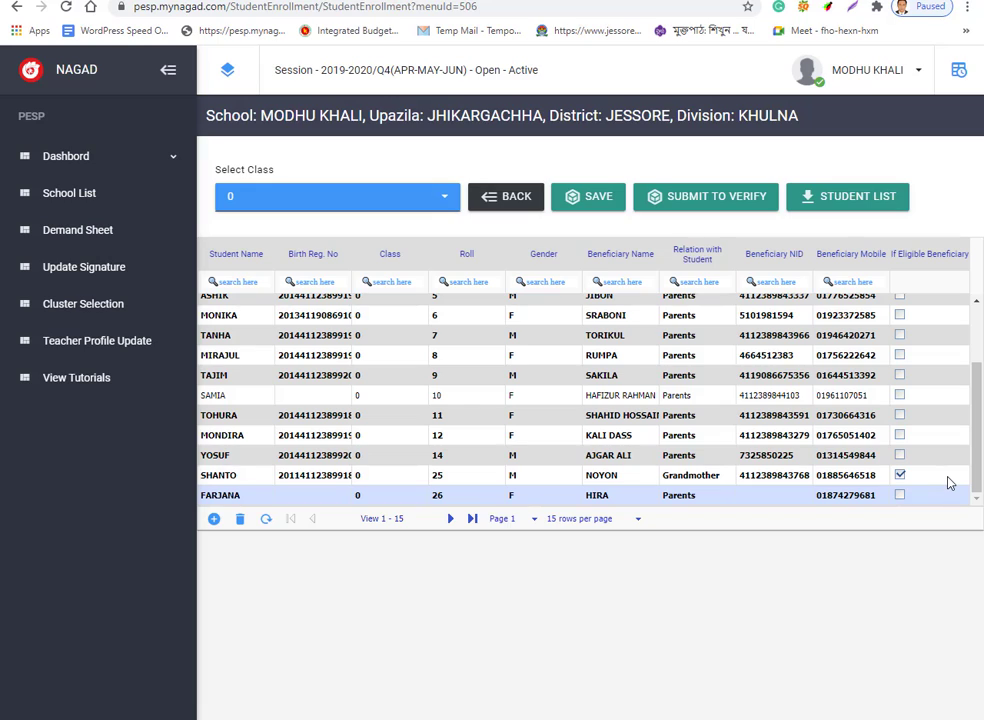
left_click(900, 476)
left_click(322, 496)
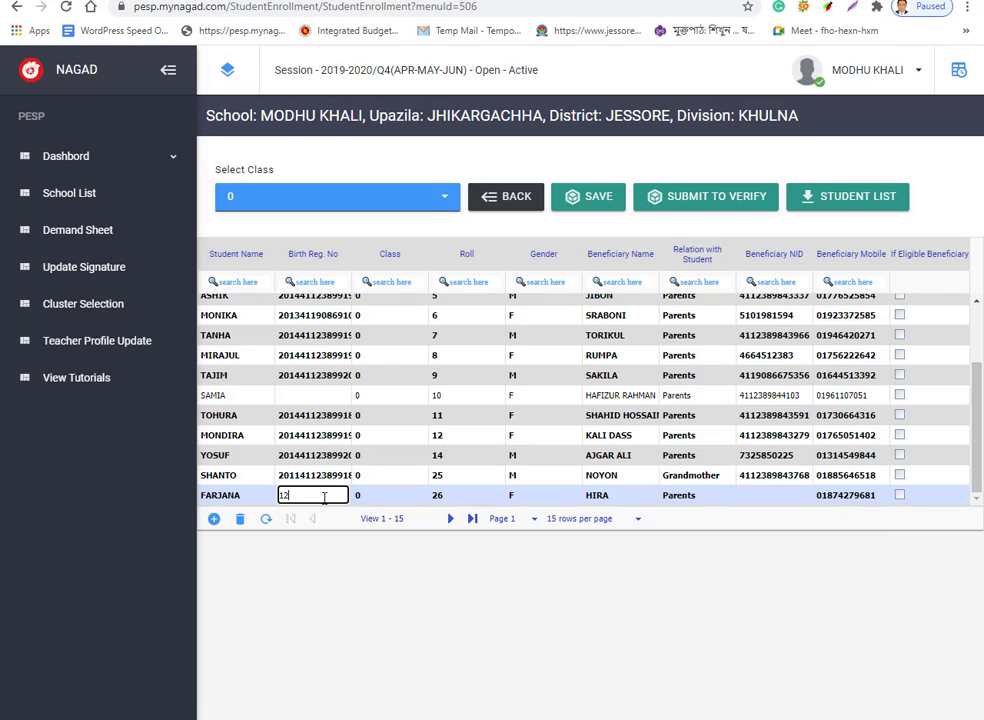
left_click(902, 503)
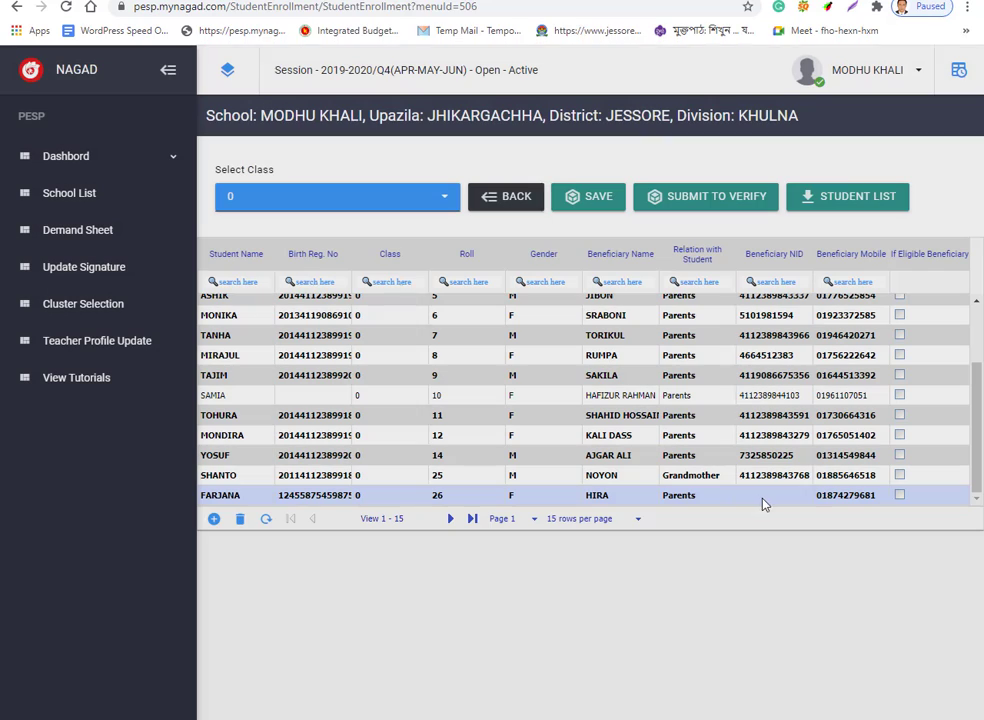
left_click(760, 500)
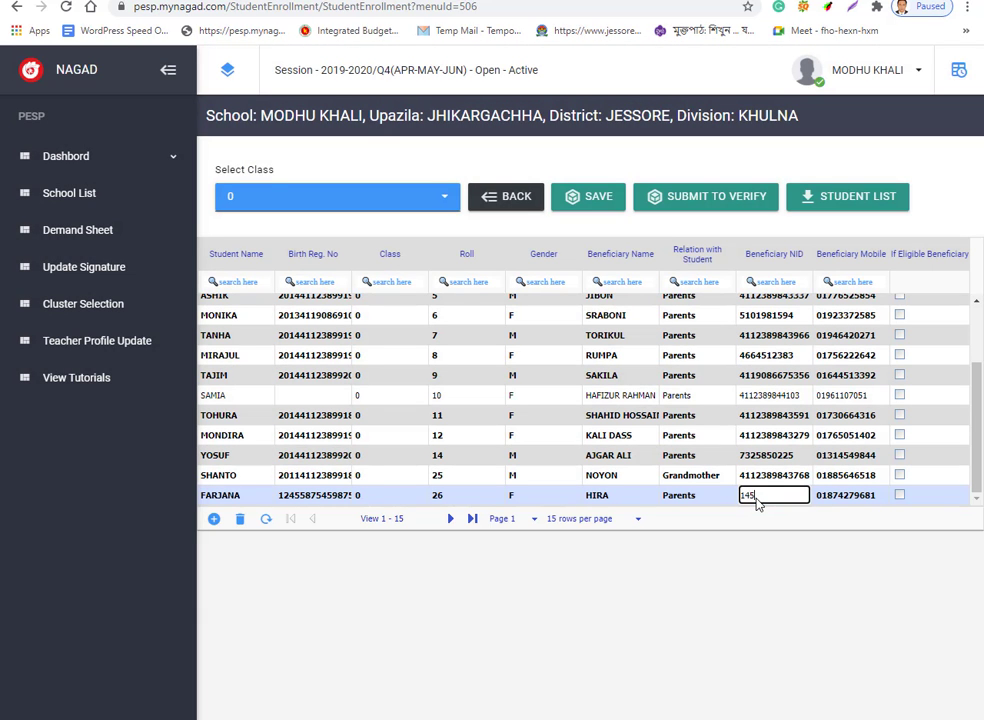
left_click(902, 498)
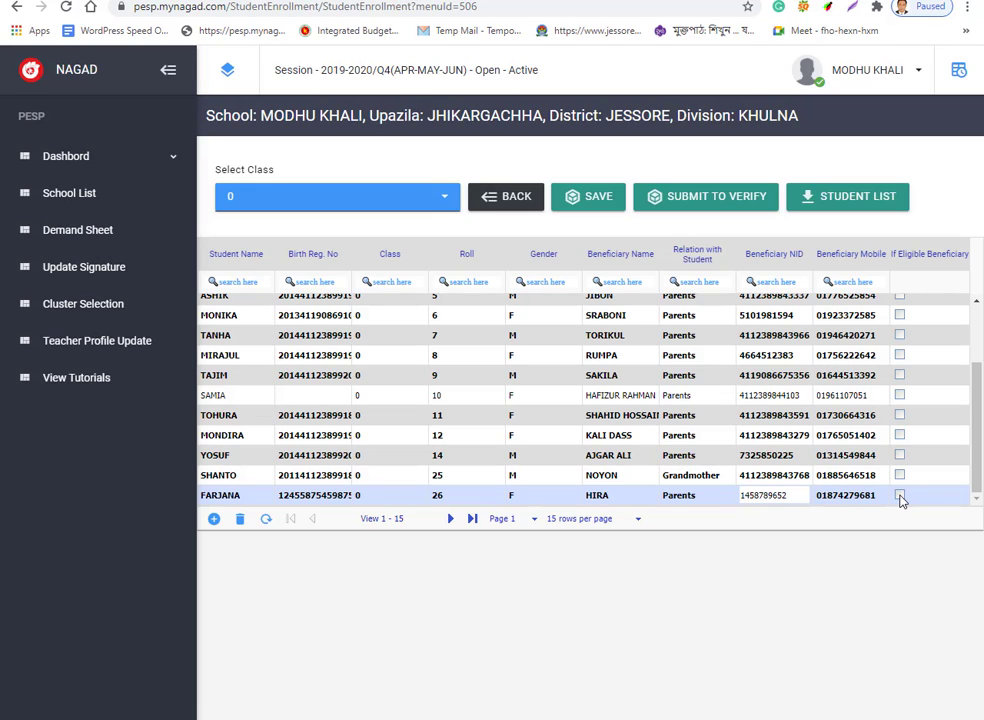
left_click(899, 497)
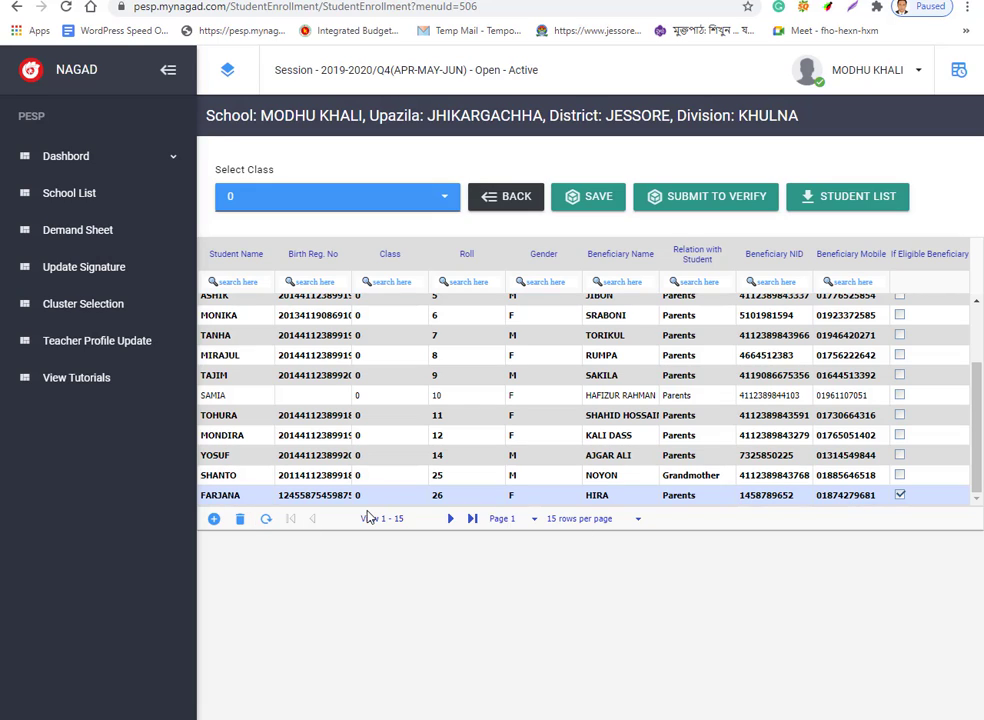
left_click(899, 495)
Clear roll 26's beneficiary NID and birth registration number, dismissing the NID length warning.
left_click(797, 495)
left_click_drag(797, 495, 731, 496)
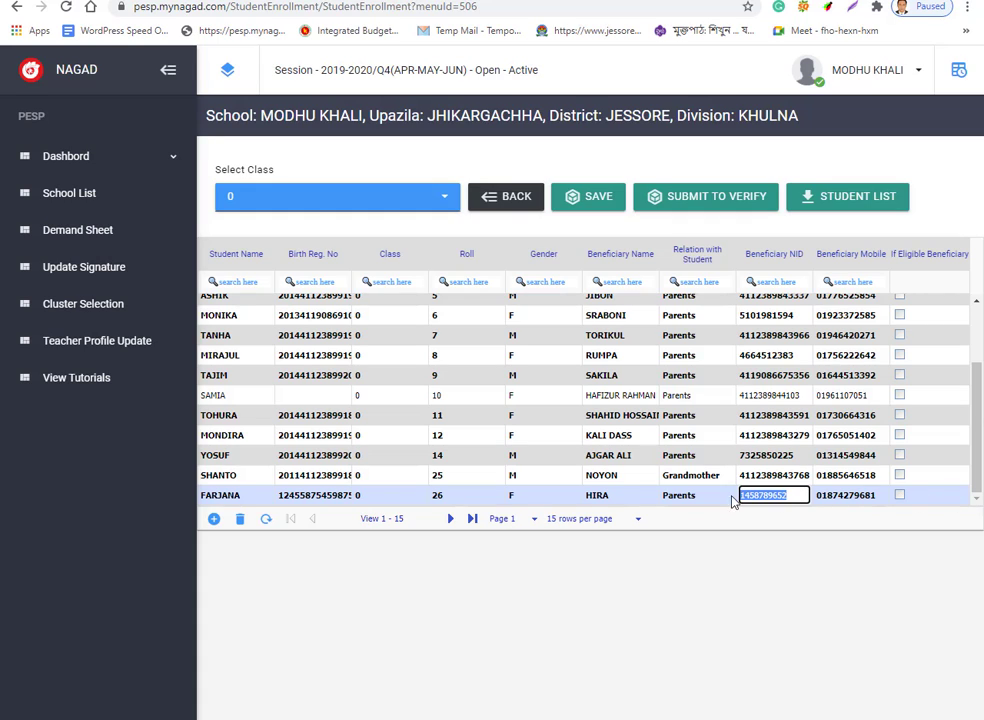
key("BackSpace")
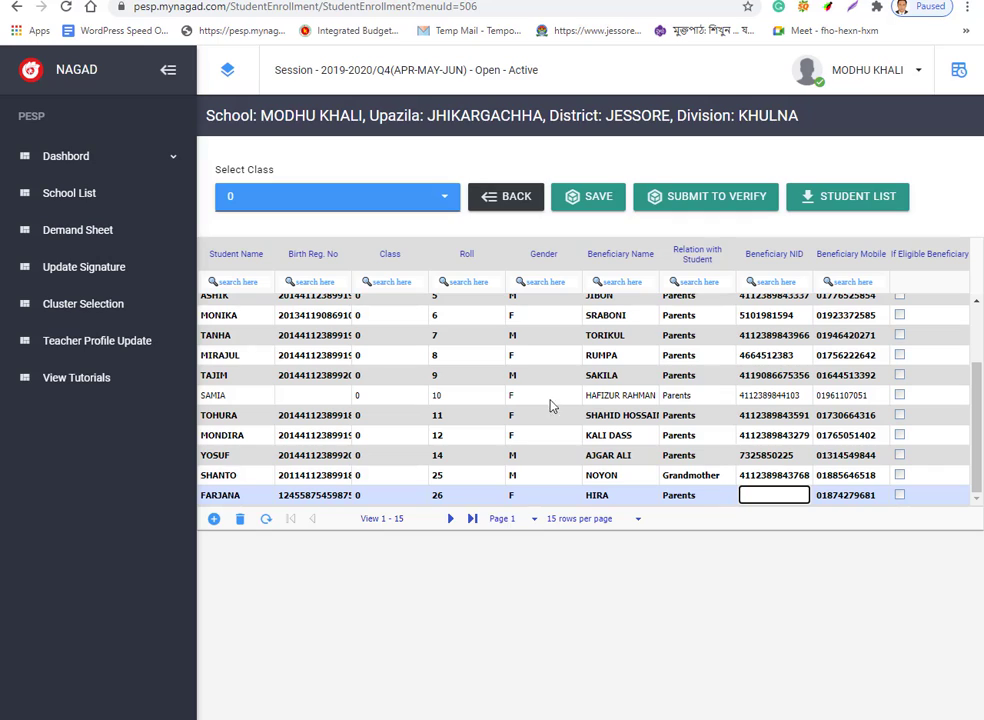
left_click(320, 497)
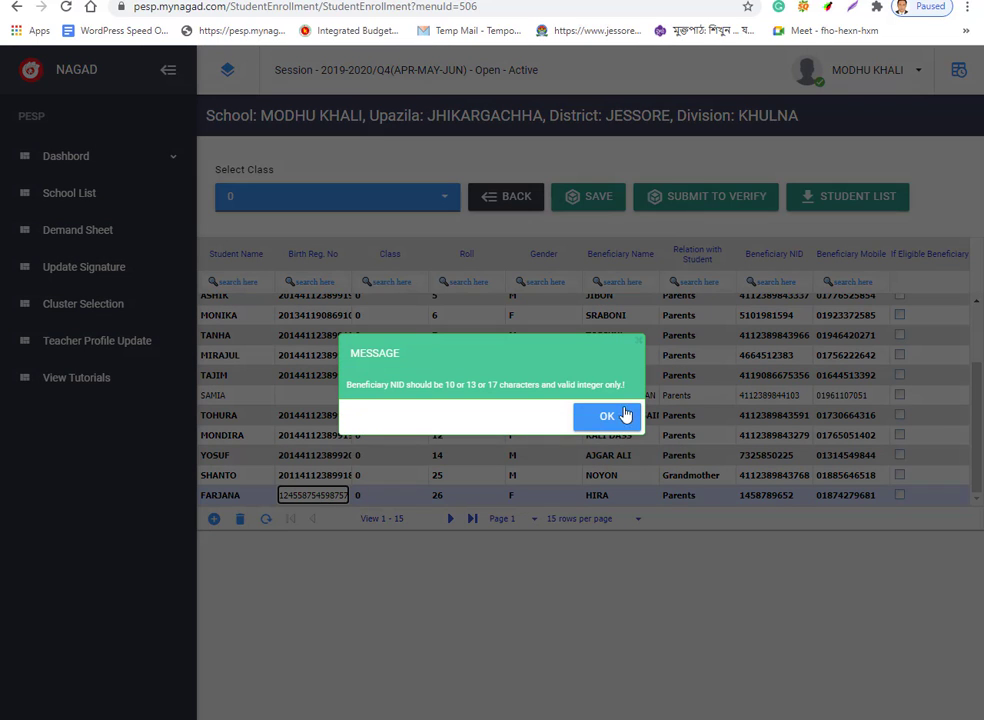
left_click(607, 416)
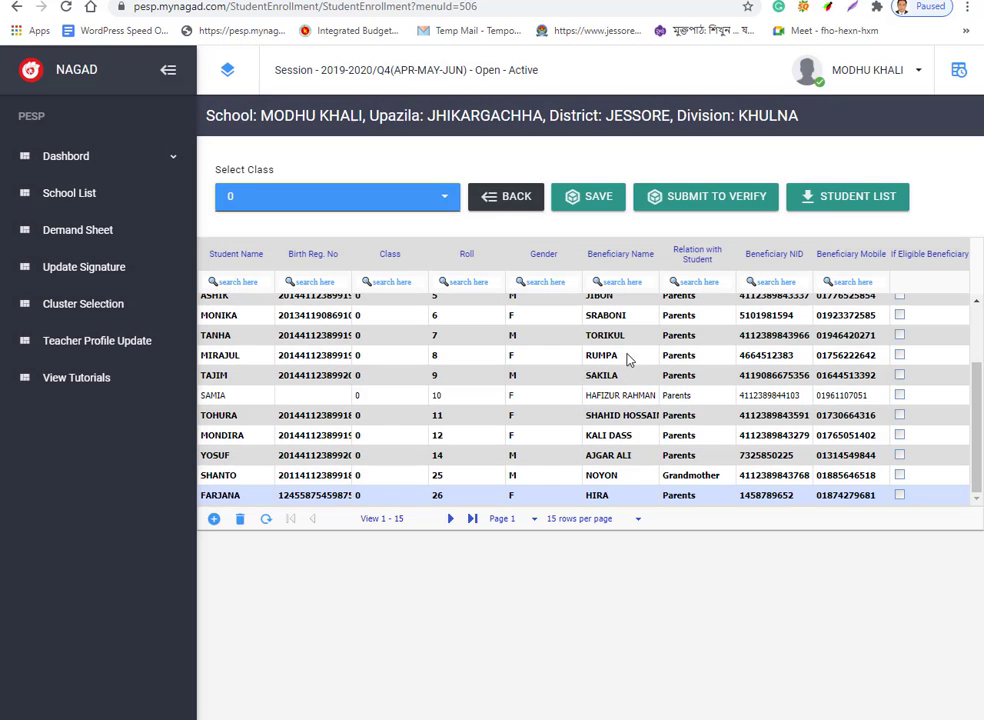
left_click(293, 495)
left_click_drag(282, 496, 358, 498)
key("BackSpace")
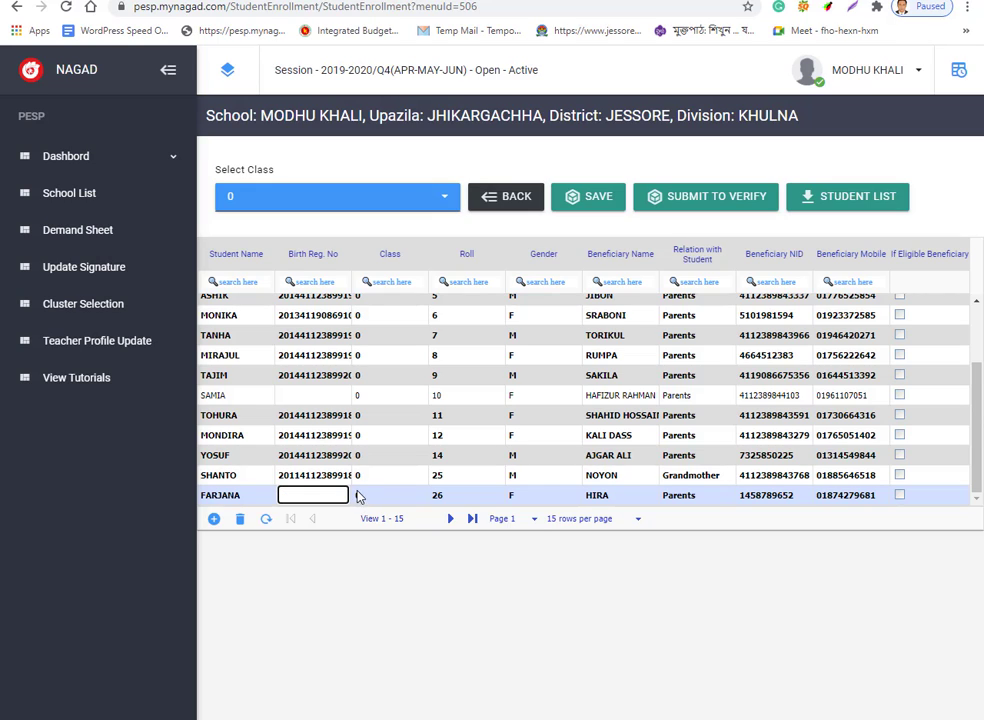